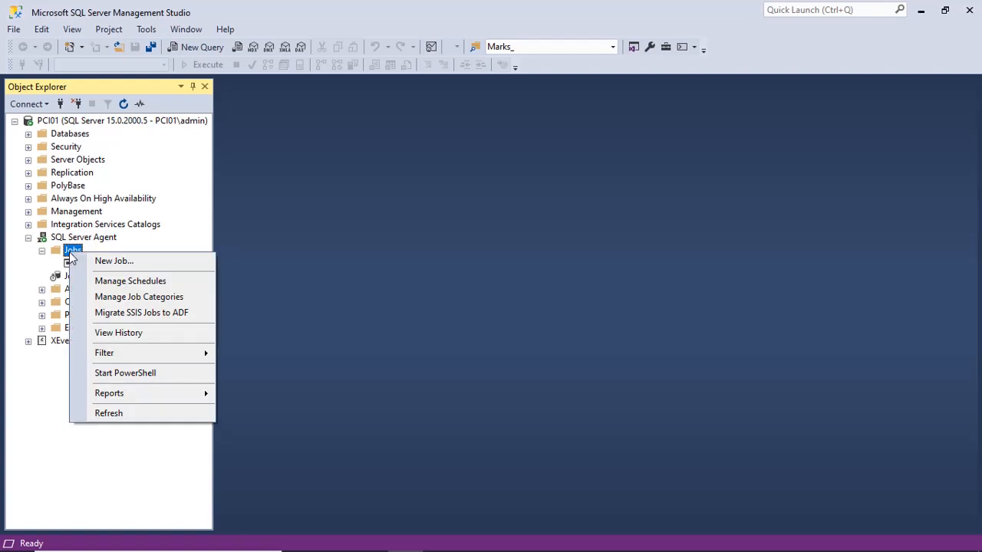
Start a new SQL Server Agent job, name it MyBackupJob, and look at the owner login selection without changing it
{"action": "left_click", "coordinate": [122, 264]}
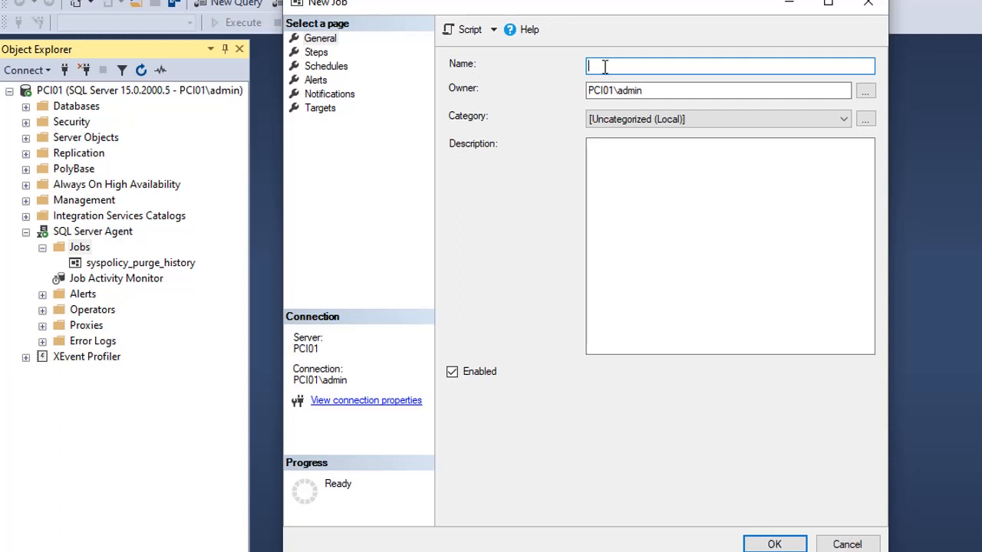
{"action": "type", "text": "MyBackupJob"}
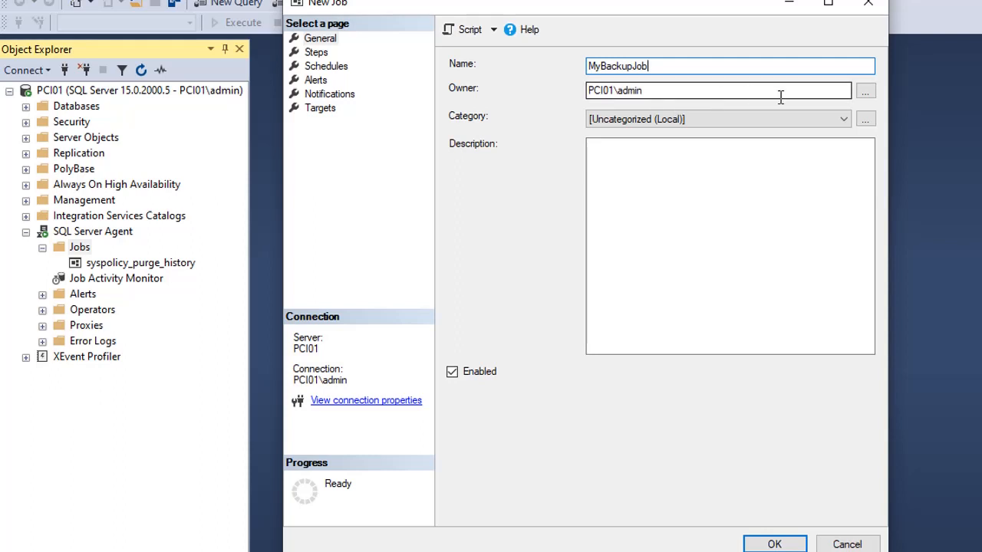
{"action": "left_click", "coordinate": [864, 91]}
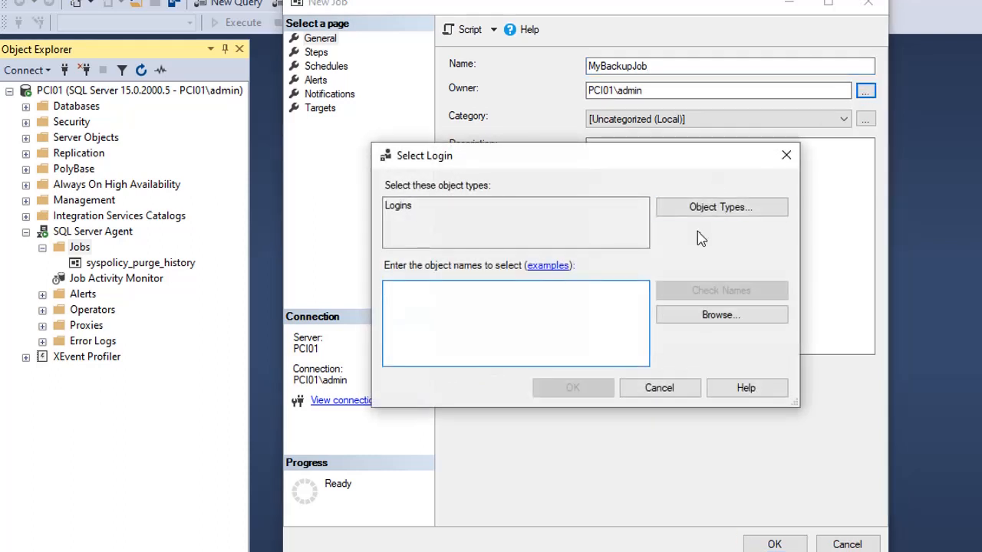
{"action": "left_click", "coordinate": [661, 395]}
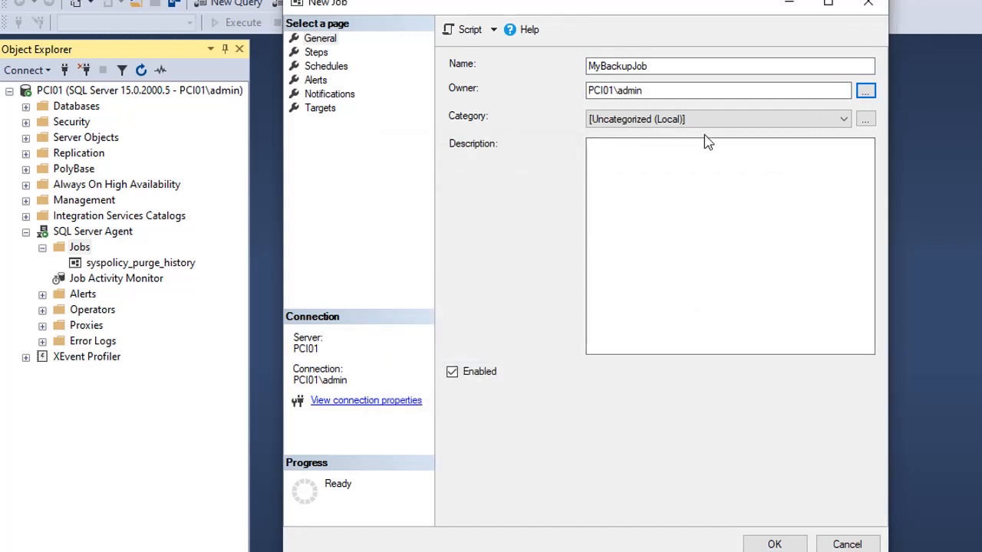
Enter the job description "The purpose of job is to take backup of whole database."
{"action": "left_click", "coordinate": [683, 167]}
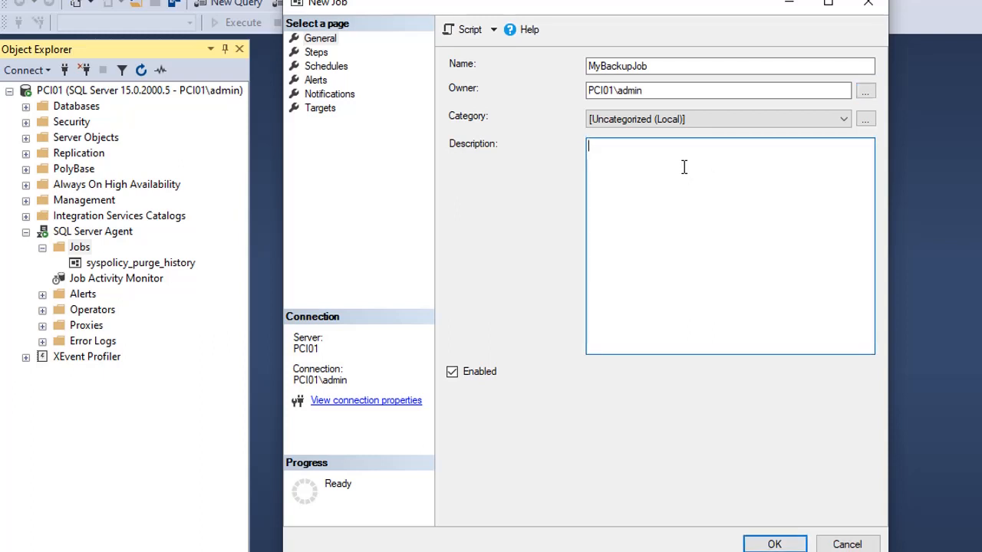
{"action": "type", "text": "The purpose of job i"}
{"action": "key", "text": "BackSpace"}
{"action": "type", "text": "s to take back"}
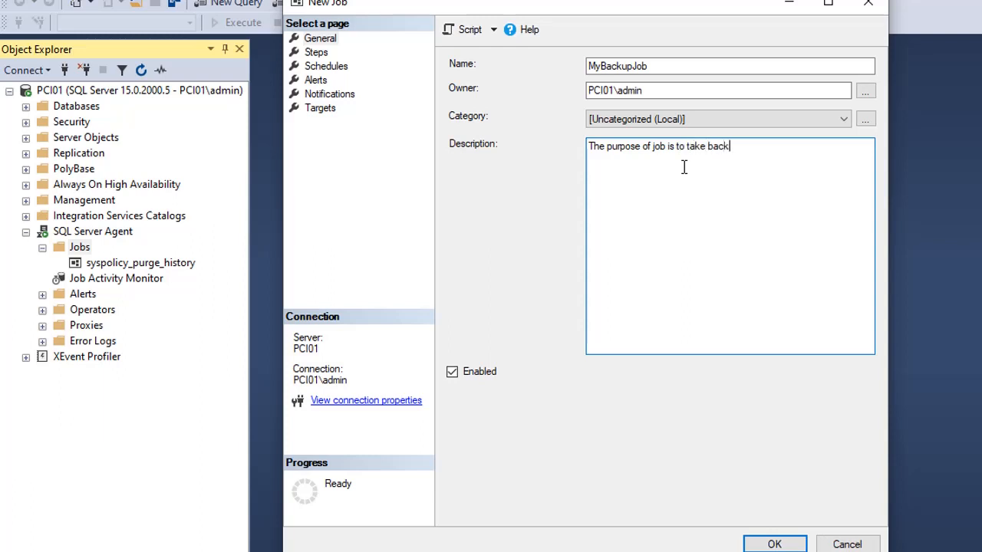
{"action": "type", "text": "up of whole database/"}
{"action": "key", "text": "BackSpace"}
{"action": "type", "text": "."}
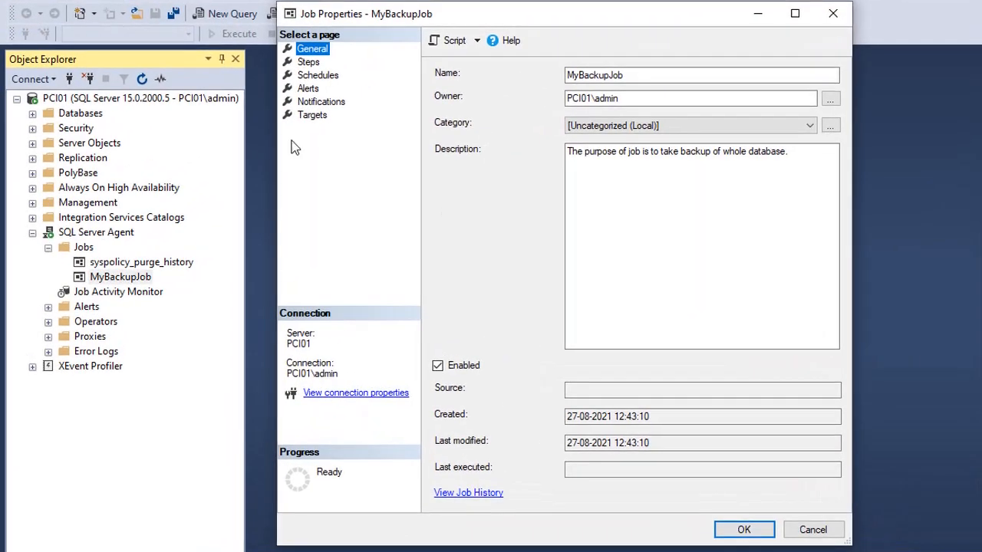
Add a new job step to MyBackupJob and name it BackupStep
{"action": "left_click", "coordinate": [300, 65]}
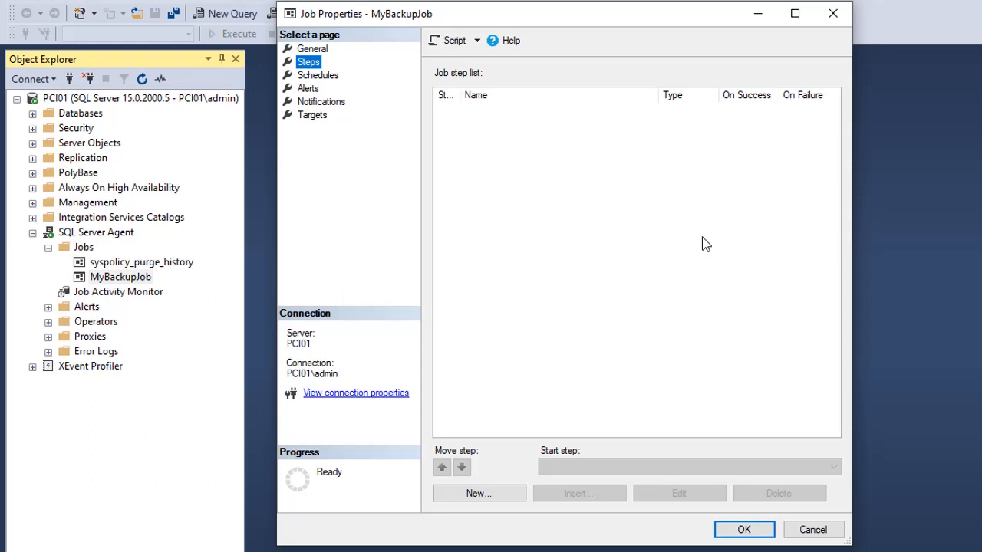
{"action": "left_click", "coordinate": [477, 495]}
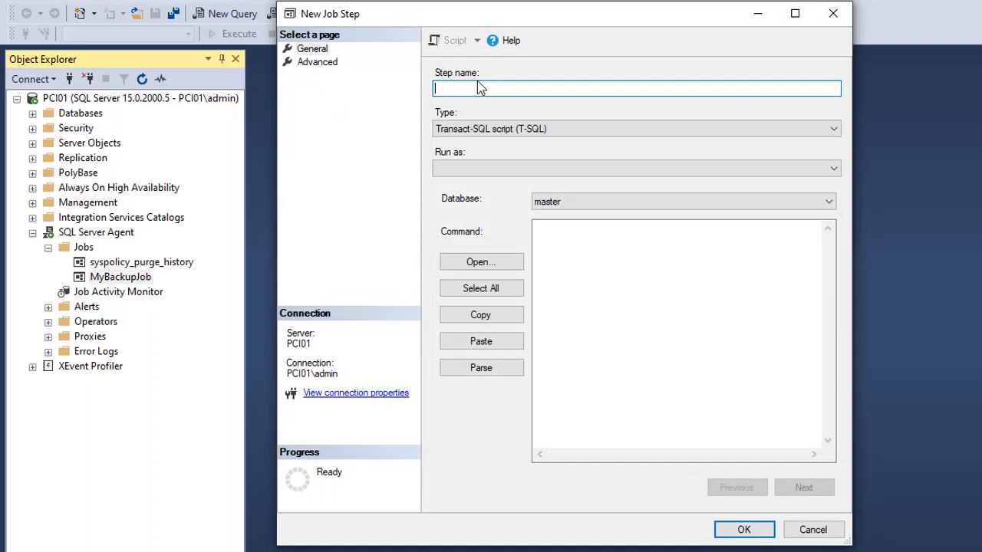
{"action": "type", "text": "BackupStep"}
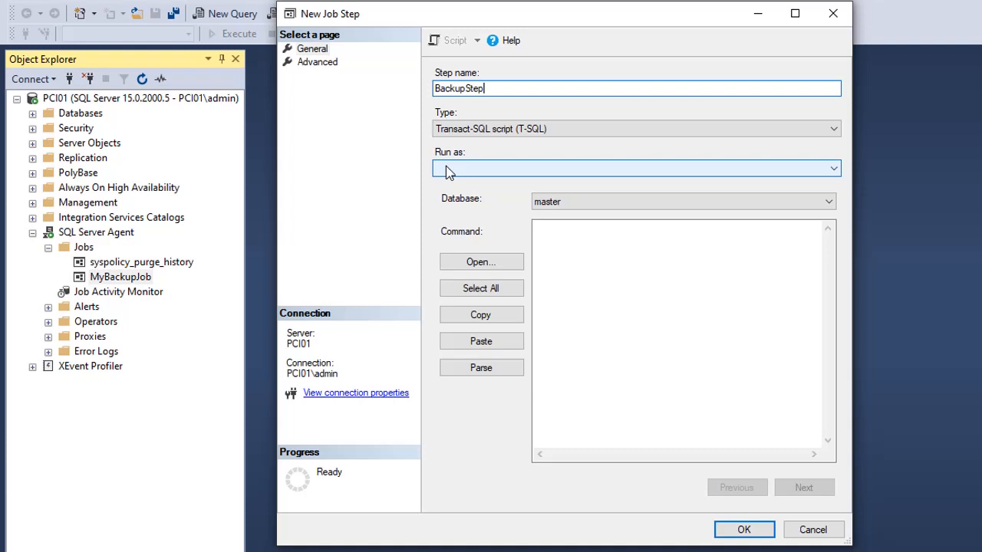
Try PowerShell as the step type, and switch it back to Transact-SQL script (T-SQL)
{"action": "left_click", "coordinate": [458, 129]}
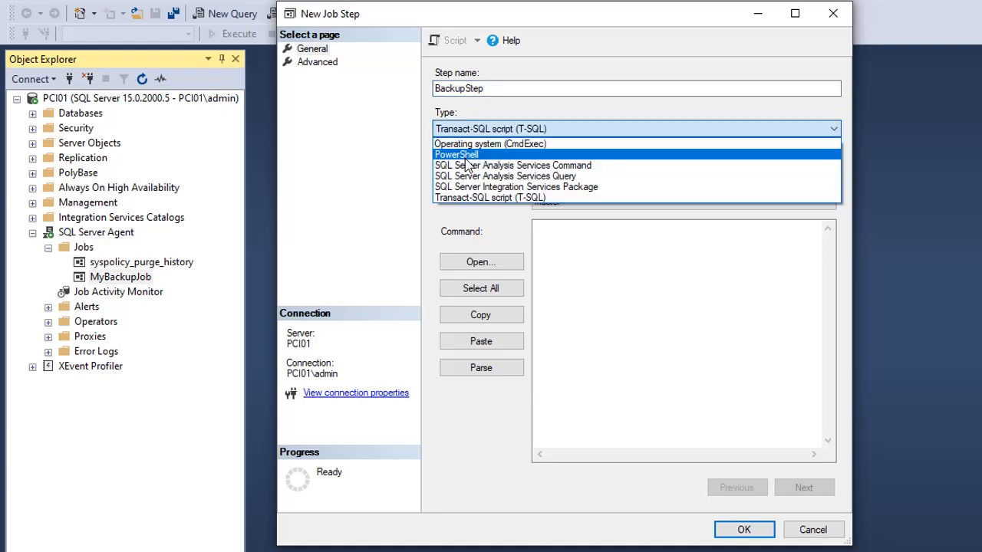
{"action": "left_click", "coordinate": [465, 156]}
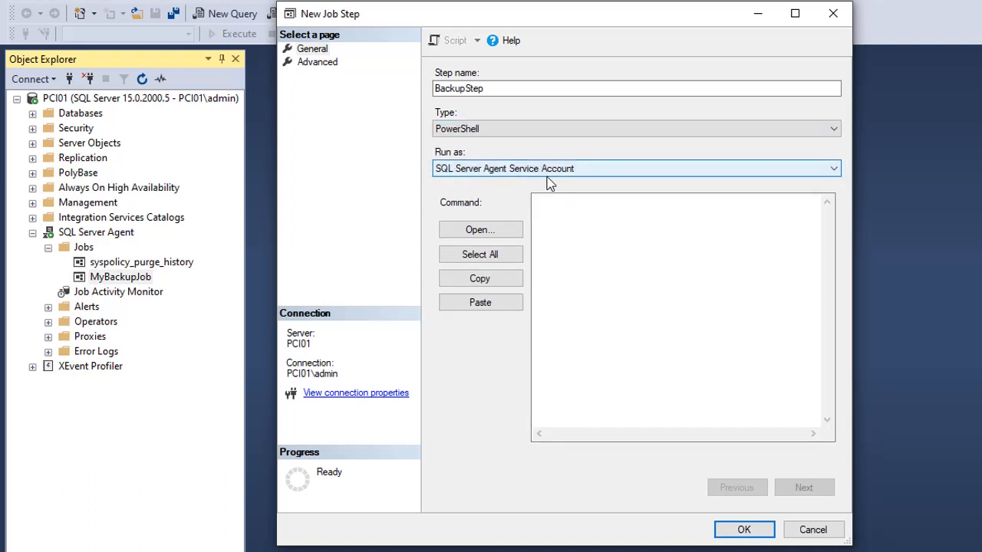
{"action": "left_click", "coordinate": [486, 130]}
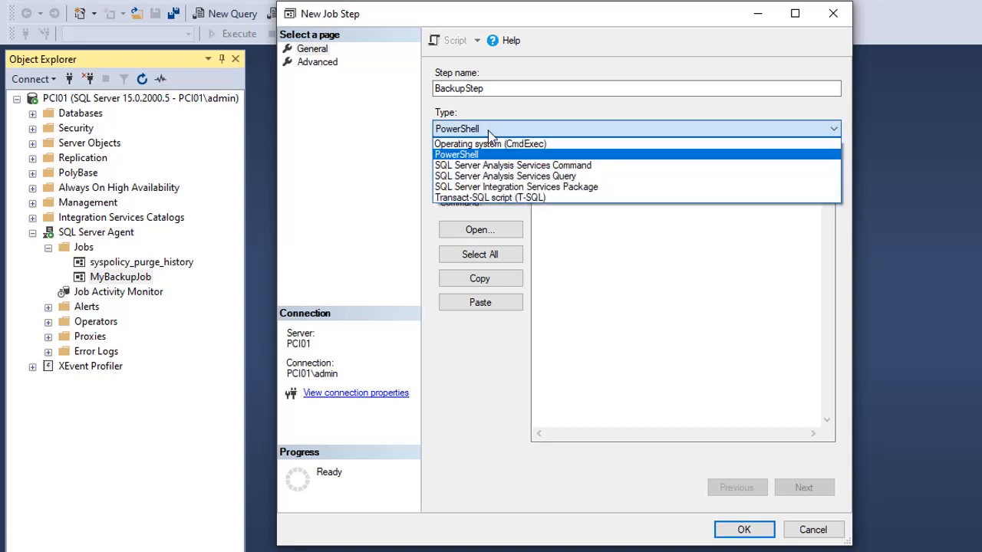
{"action": "left_click", "coordinate": [480, 198]}
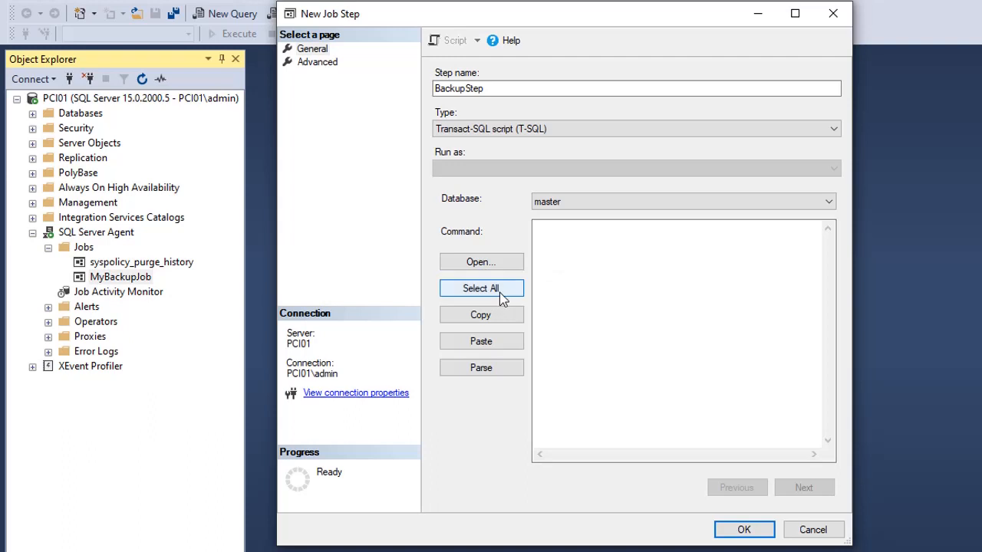
Write the step's command to back up MyDatabase to disk: BACKUP DATABASE MyDatabase TO DISK='F:\Backup\abc.bak'
{"action": "left_click", "coordinate": [591, 244]}
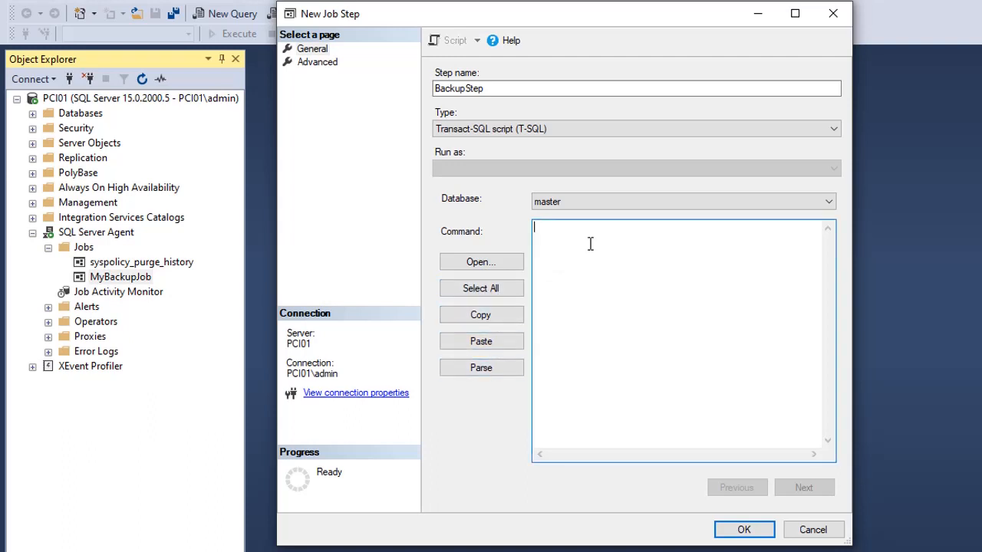
{"action": "type", "text": "BACKUP DATABASE MyData"}
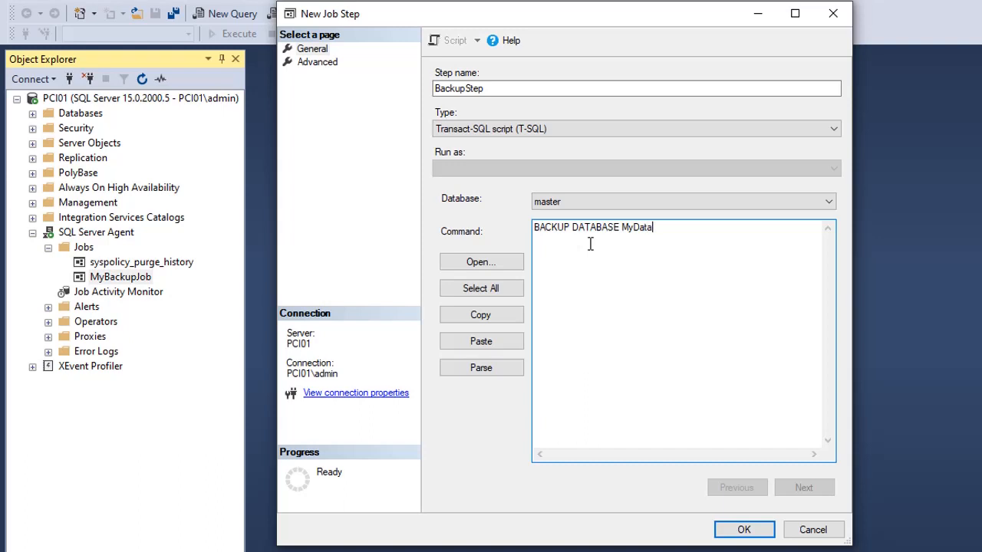
{"action": "type", "text": "base"}
{"action": "key", "text": "Return"}
{"action": "type", "text": "TO DISK='"}
{"action": "type", "text": "F:\\Backup\\abc.bak''"}
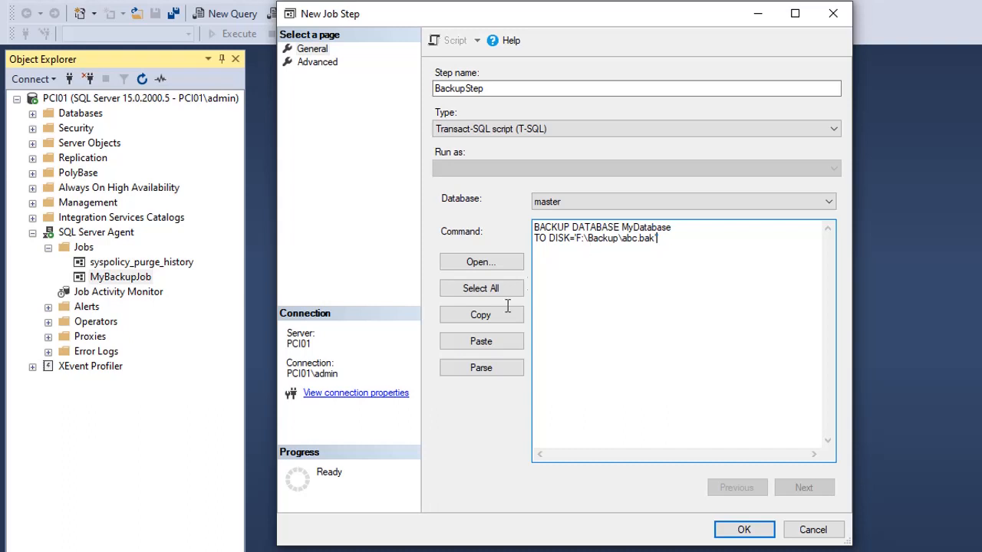
Parse the backup command, correcting the end of the disk path to a single closing quotation mark
{"action": "left_click", "coordinate": [480, 372]}
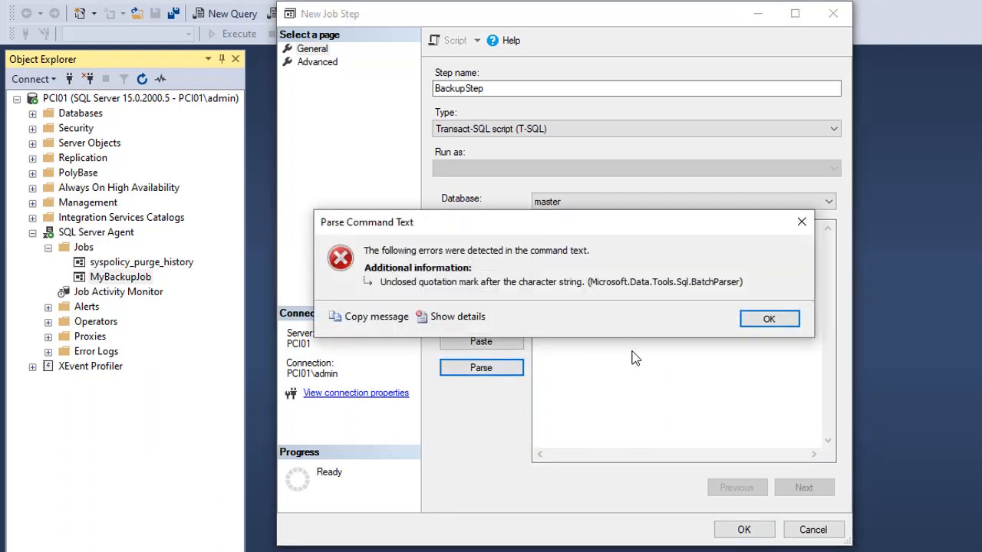
{"action": "left_click", "coordinate": [764, 319]}
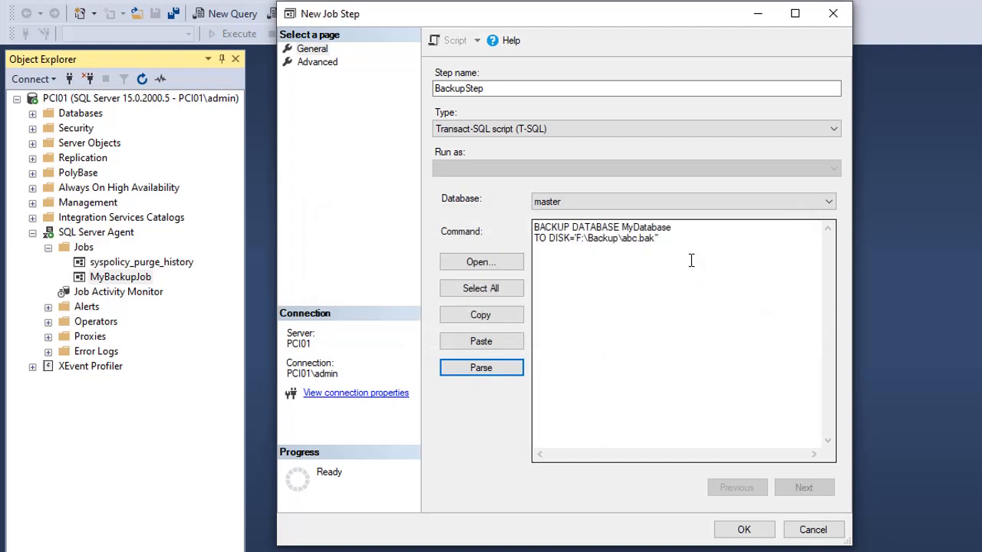
{"action": "left_click", "coordinate": [708, 237]}
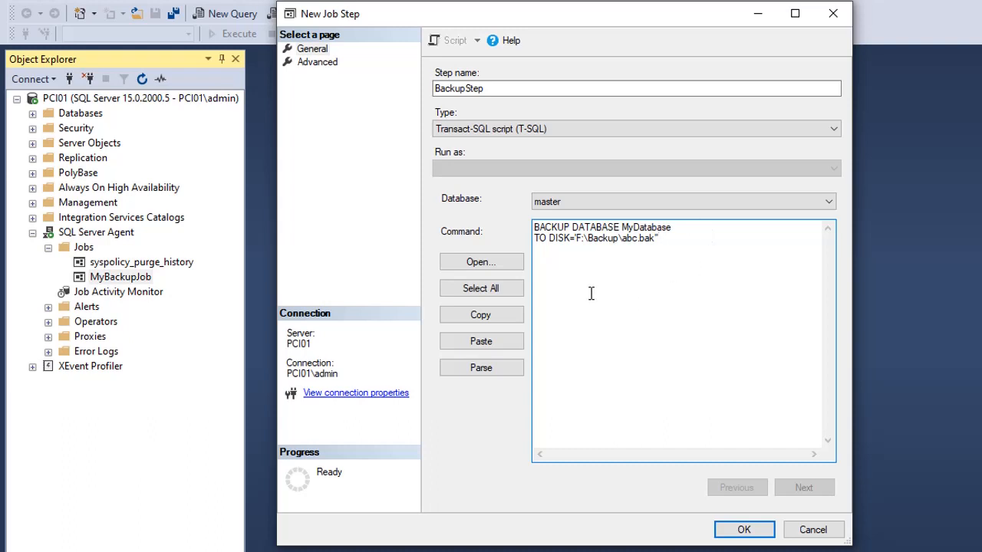
{"action": "key", "text": "BackSpace"}
{"action": "key", "text": "BackSpace"}
{"action": "type", "text": "'"}
{"action": "left_click", "coordinate": [491, 370]}
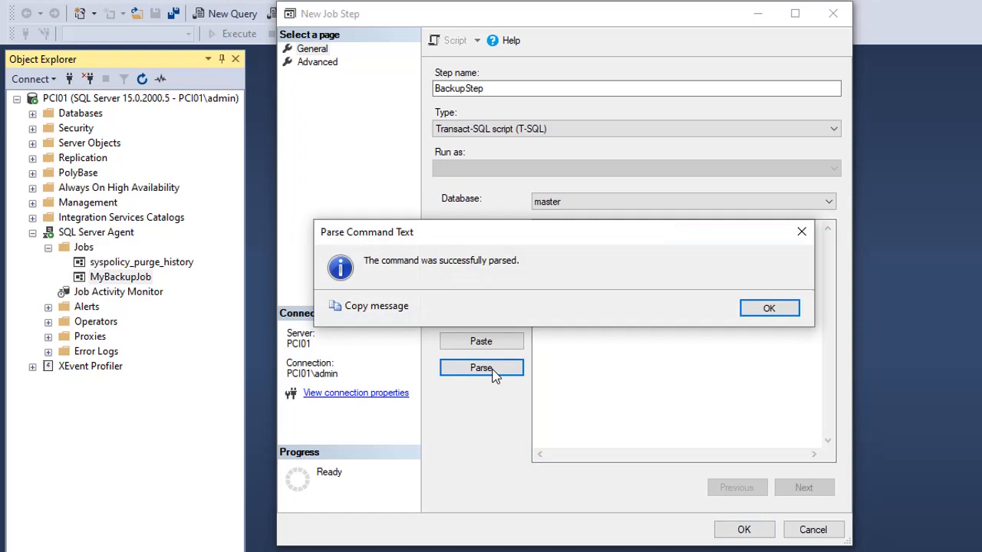
{"action": "left_click", "coordinate": [781, 315]}
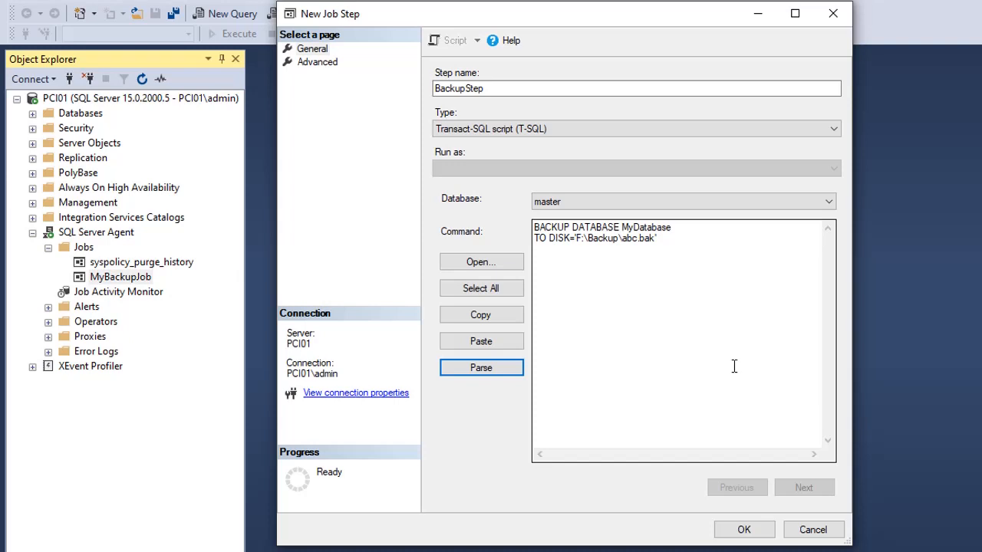
Set BackupStep's advanced options to 3 retry attempts with a retry interval of 5 minutes, keeping the success action
{"action": "left_click", "coordinate": [322, 62]}
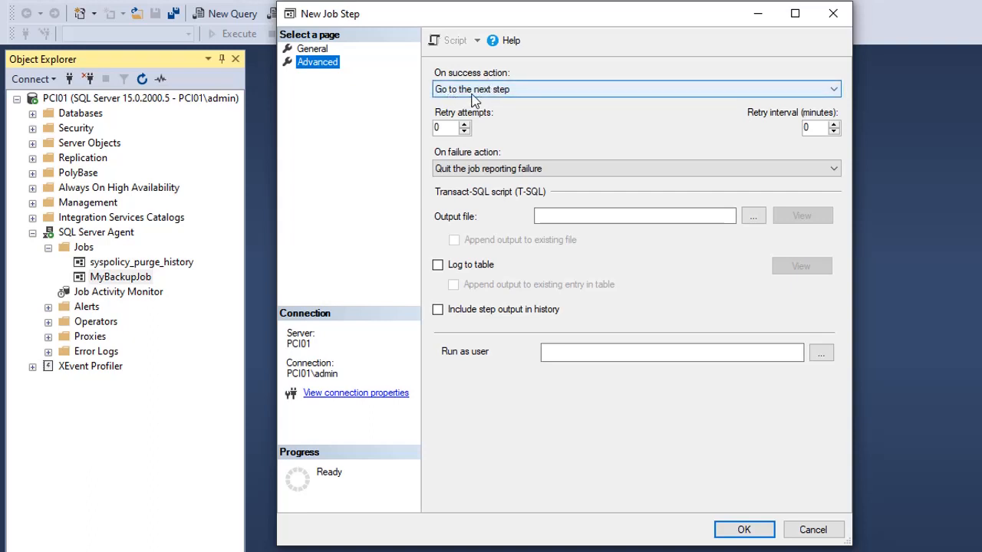
{"action": "left_click", "coordinate": [519, 91]}
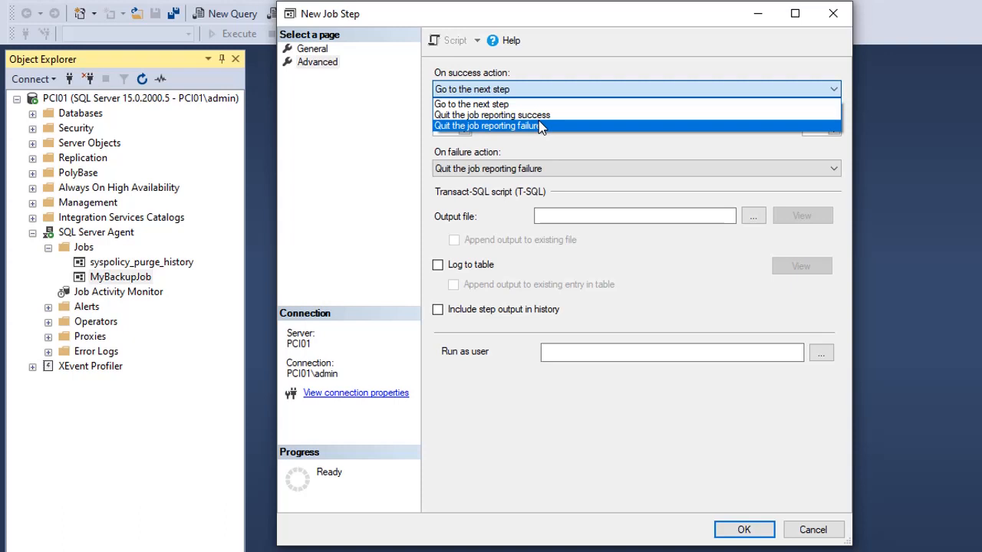
{"action": "left_click", "coordinate": [555, 152]}
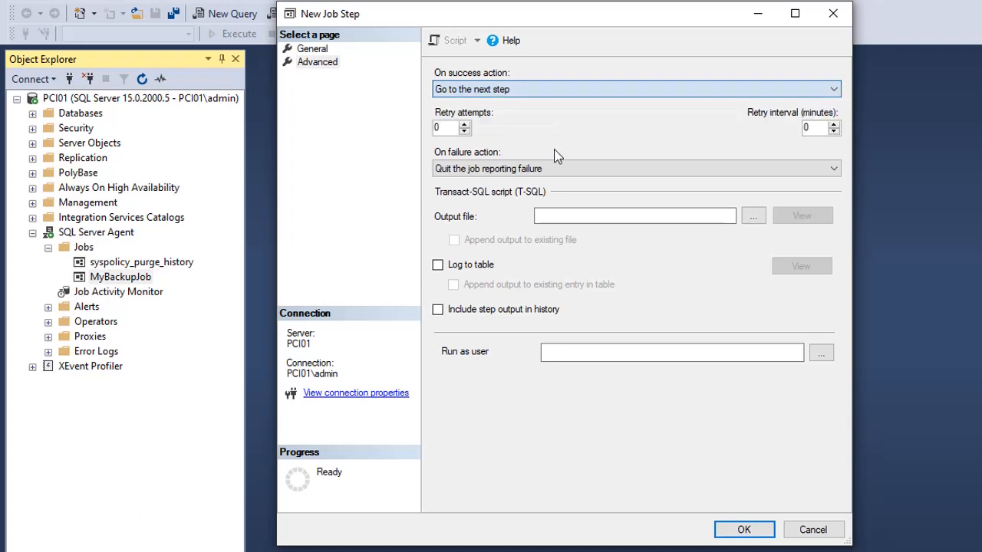
{"action": "left_click", "coordinate": [464, 125]}
{"action": "left_click", "coordinate": [464, 125]}
{"action": "left_click", "coordinate": [834, 125]}
{"action": "left_click", "coordinate": [833, 124]}
{"action": "left_click", "coordinate": [834, 124]}
{"action": "left_click", "coordinate": [834, 124]}
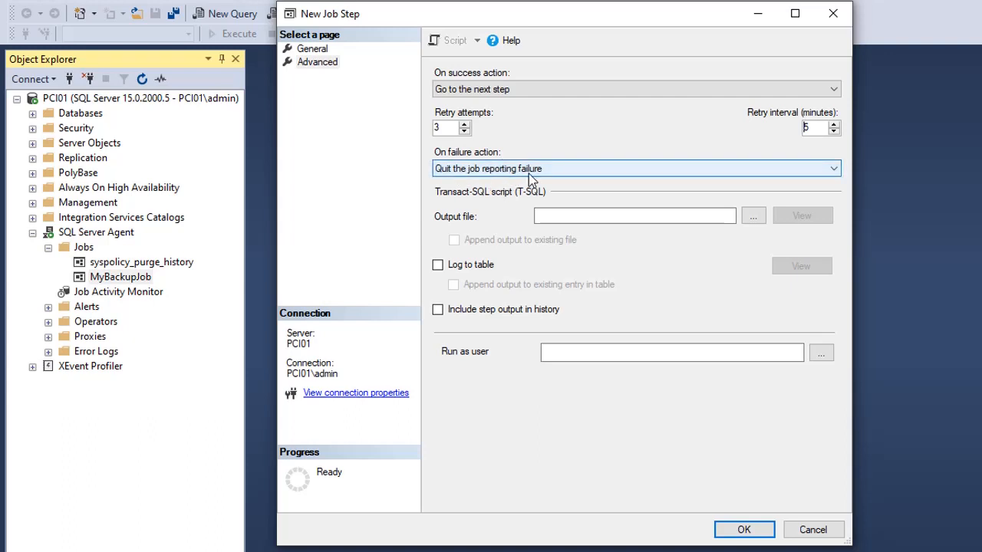
Review the on-failure action choices without changing them, and save BackupStep to the job without adding another step
{"action": "left_click", "coordinate": [528, 174]}
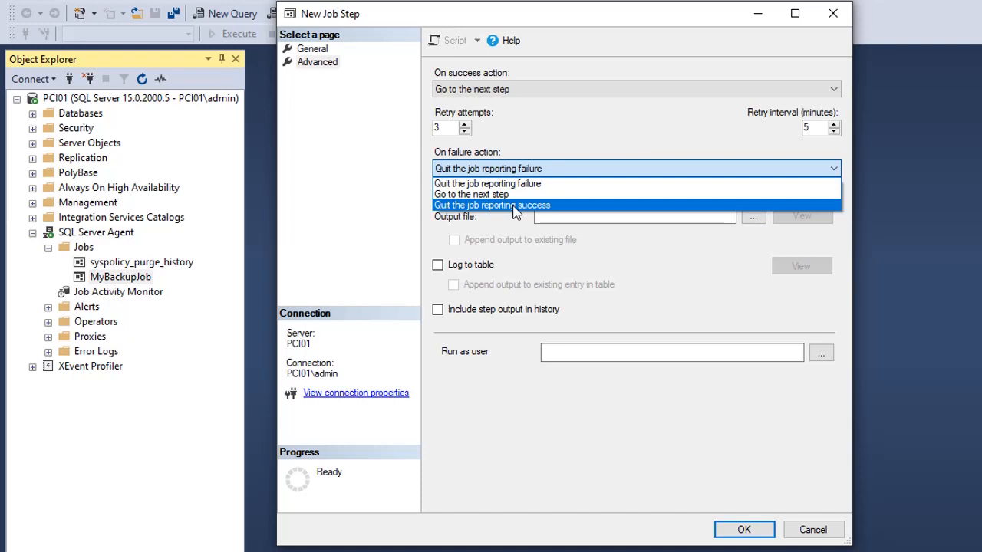
{"action": "left_click", "coordinate": [597, 218]}
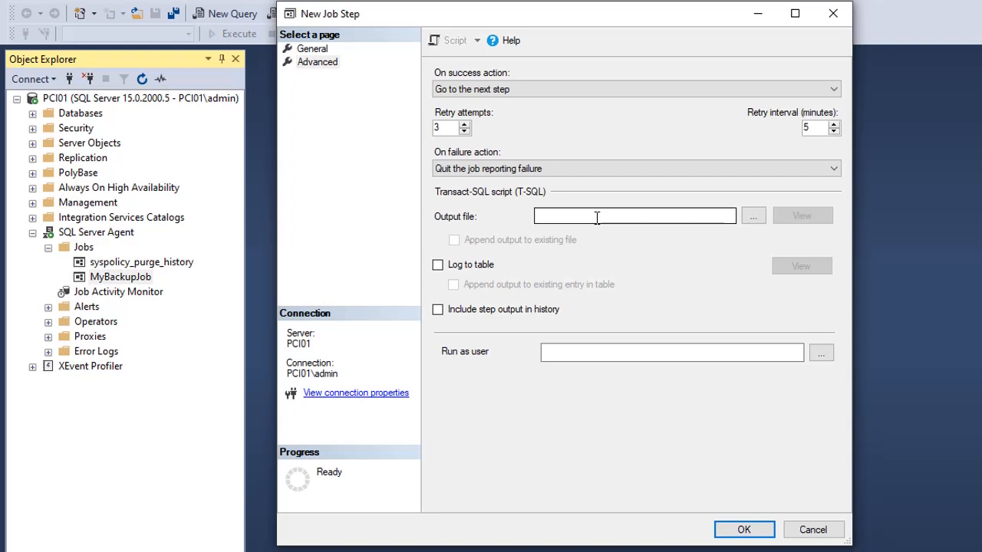
{"action": "left_click", "coordinate": [744, 529]}
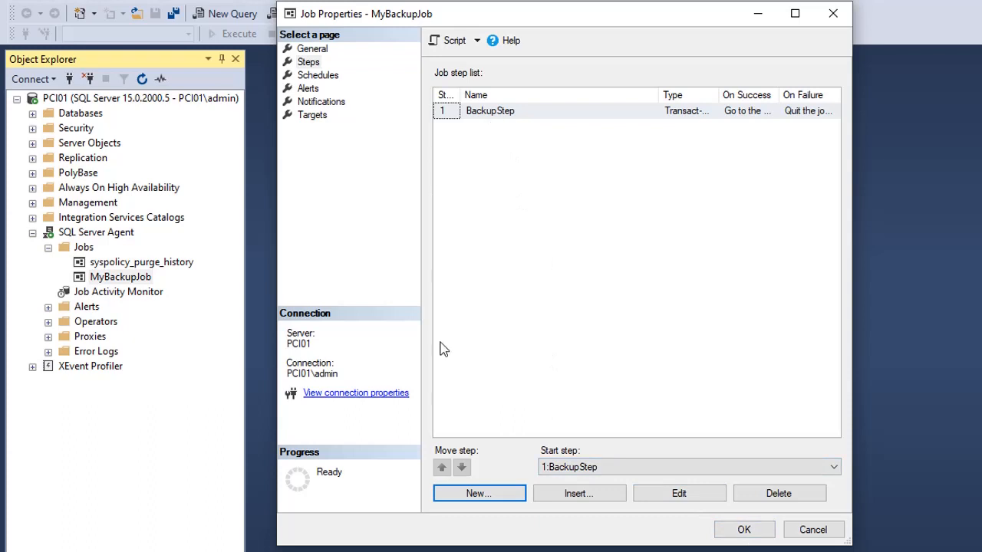
{"action": "left_click", "coordinate": [486, 500]}
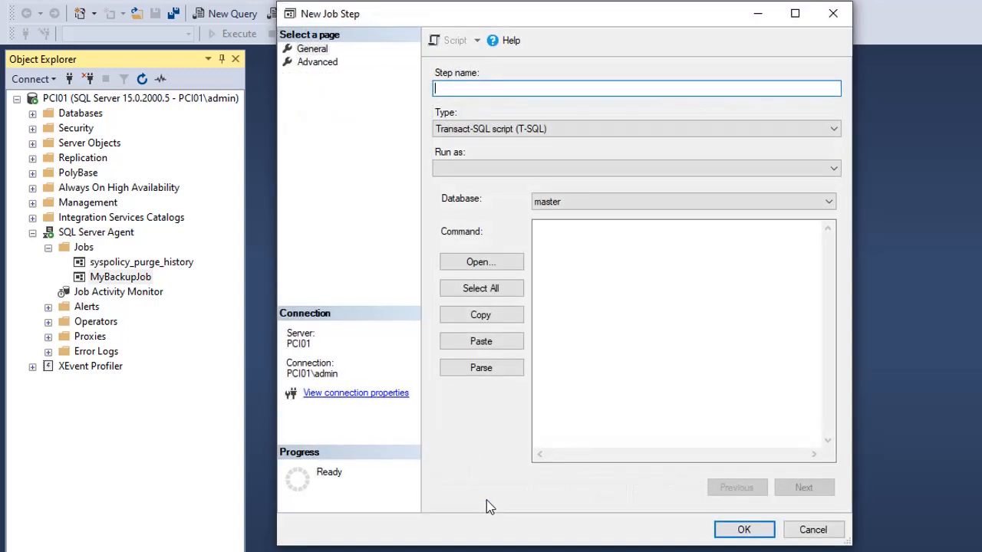
{"action": "left_click", "coordinate": [811, 529]}
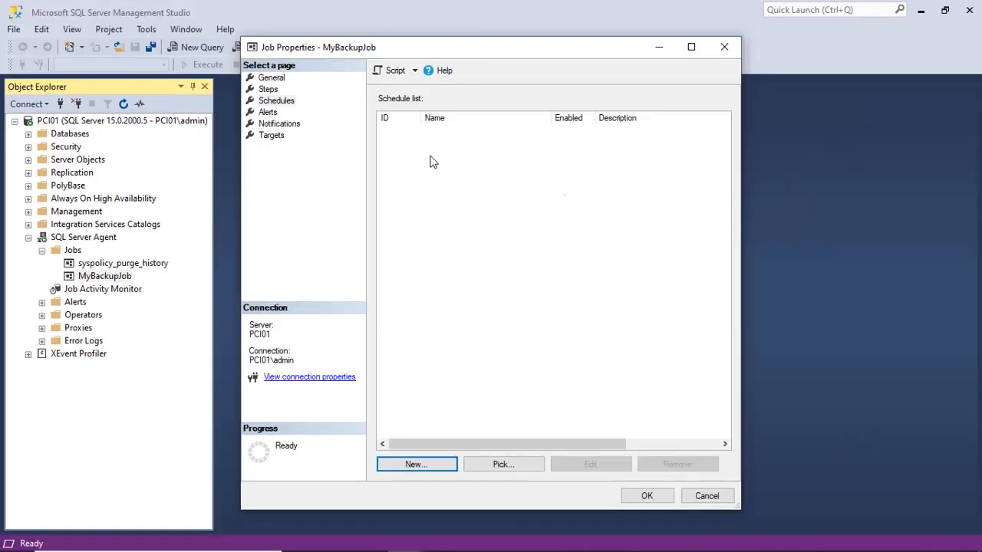
Start a new schedule for MyBackupJob and name it ScheduleTask
{"action": "left_click", "coordinate": [277, 104]}
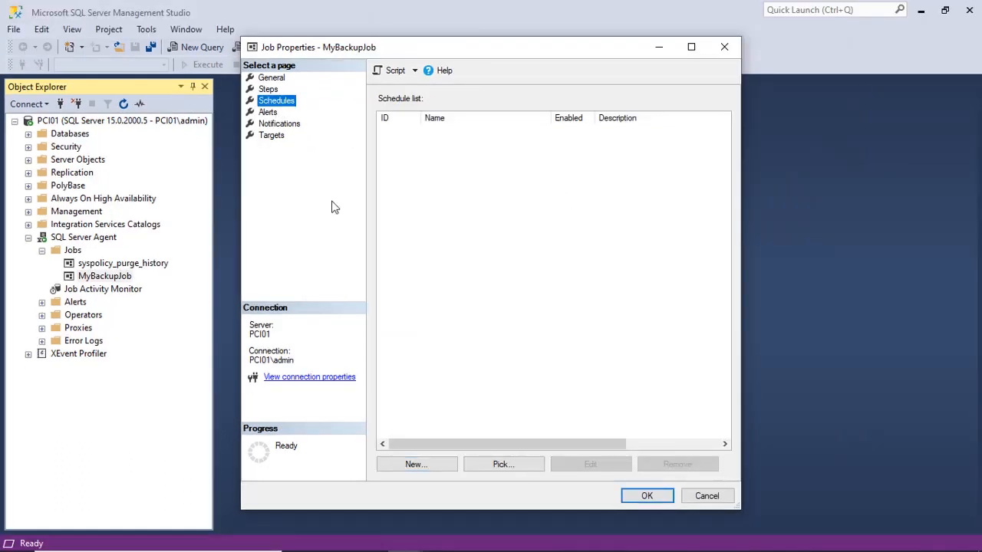
{"action": "left_click", "coordinate": [414, 465]}
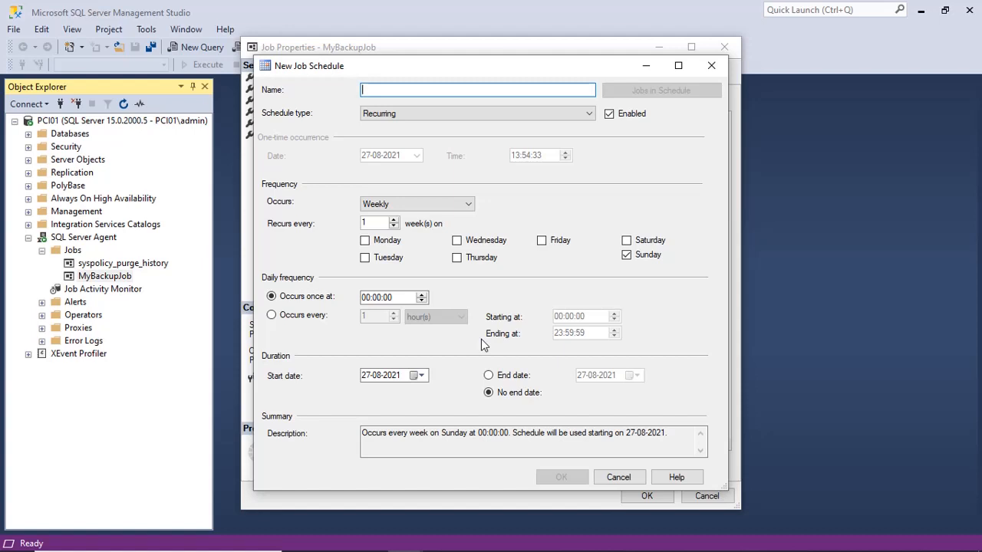
{"action": "type", "text": "Sc"}
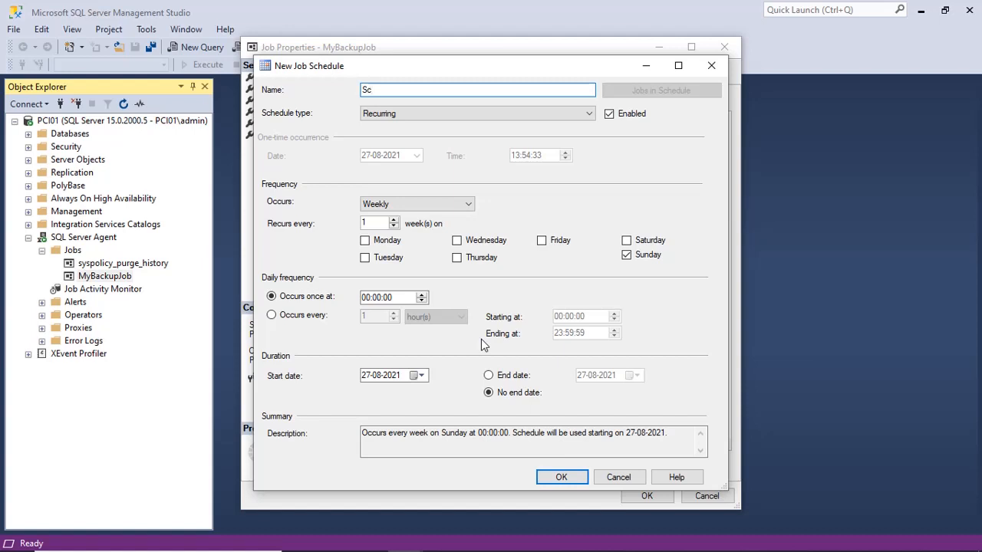
{"action": "type", "text": "heduleTask"}
Try the schedule types for starting with SQL Server Agent and for idle CPUs, and return the type to Recurring
{"action": "left_click", "coordinate": [399, 115]}
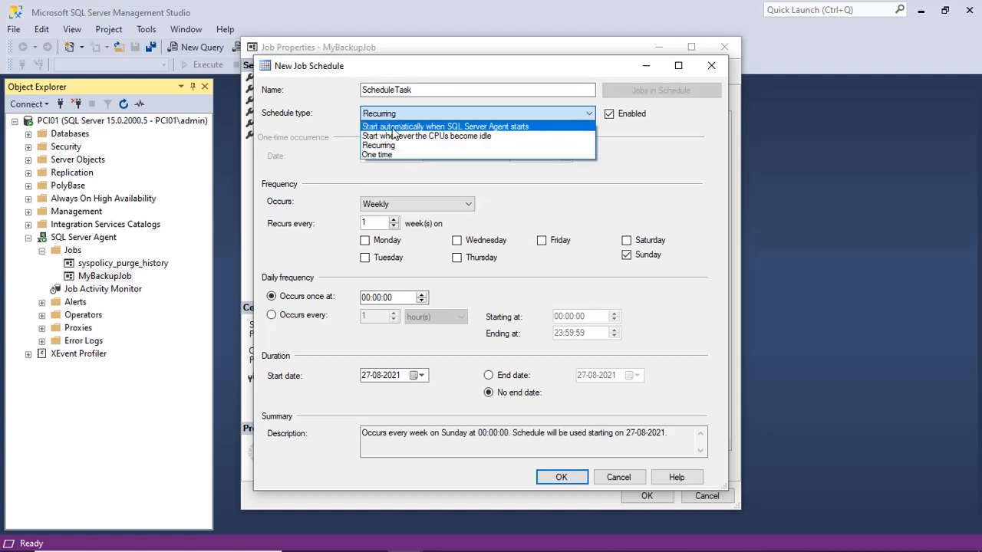
{"action": "left_click", "coordinate": [479, 127]}
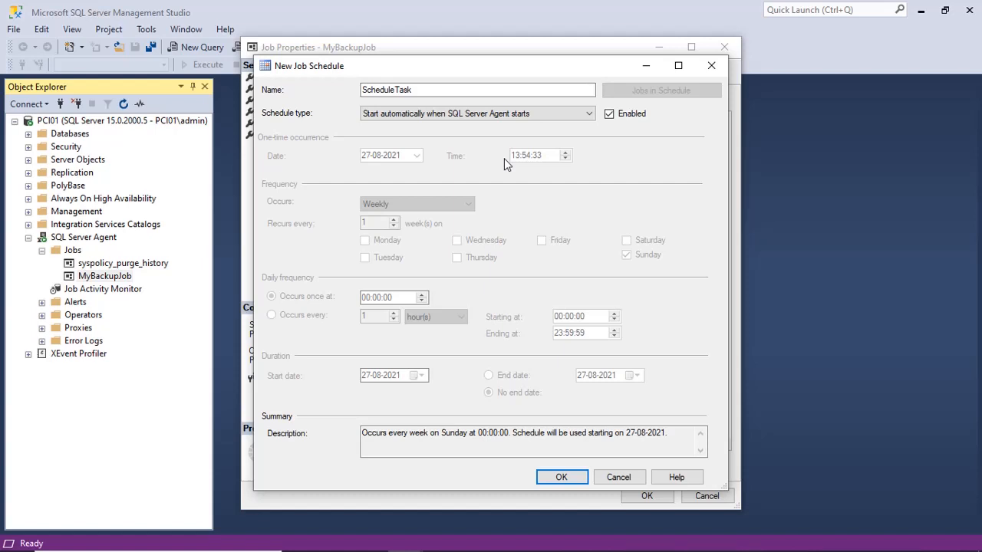
{"action": "left_click", "coordinate": [478, 114]}
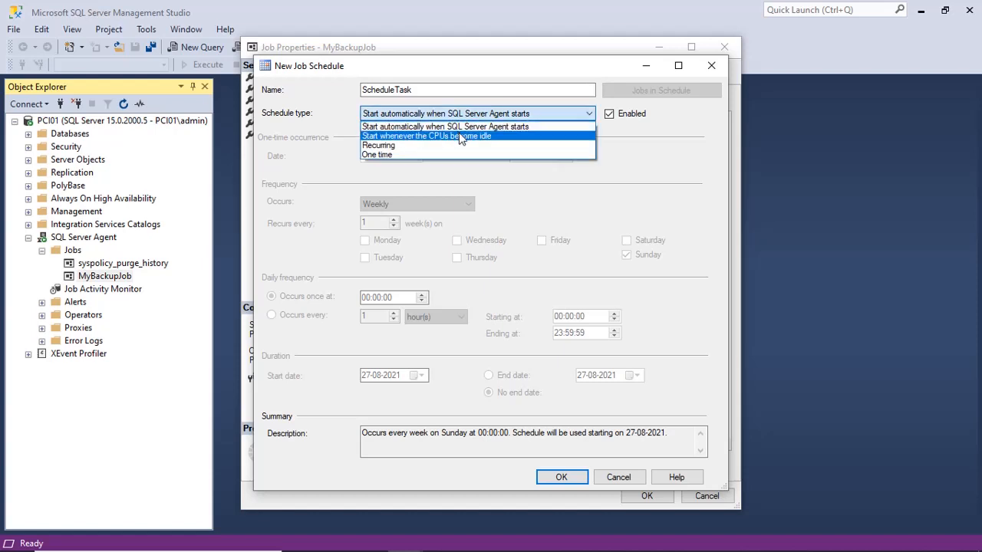
{"action": "left_click", "coordinate": [458, 137]}
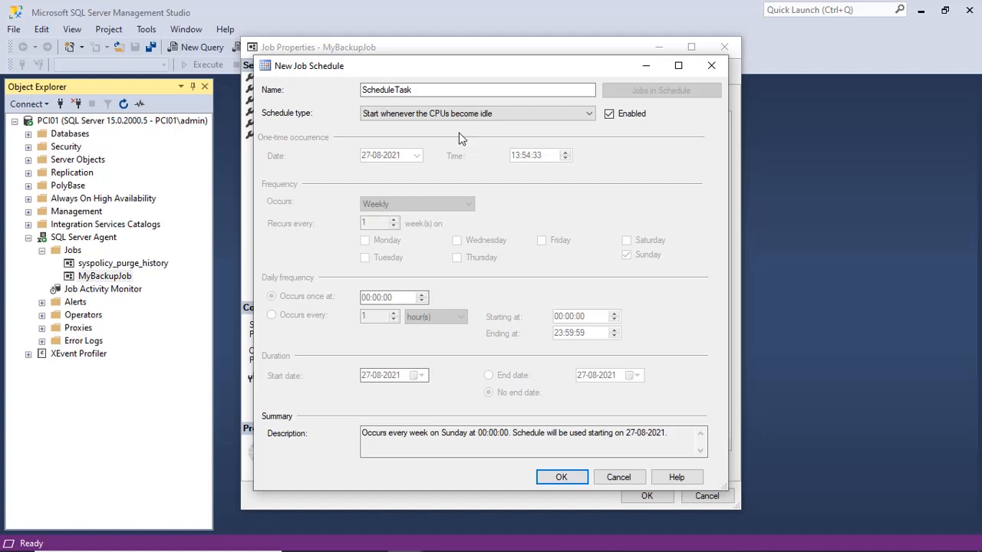
{"action": "left_click", "coordinate": [459, 121]}
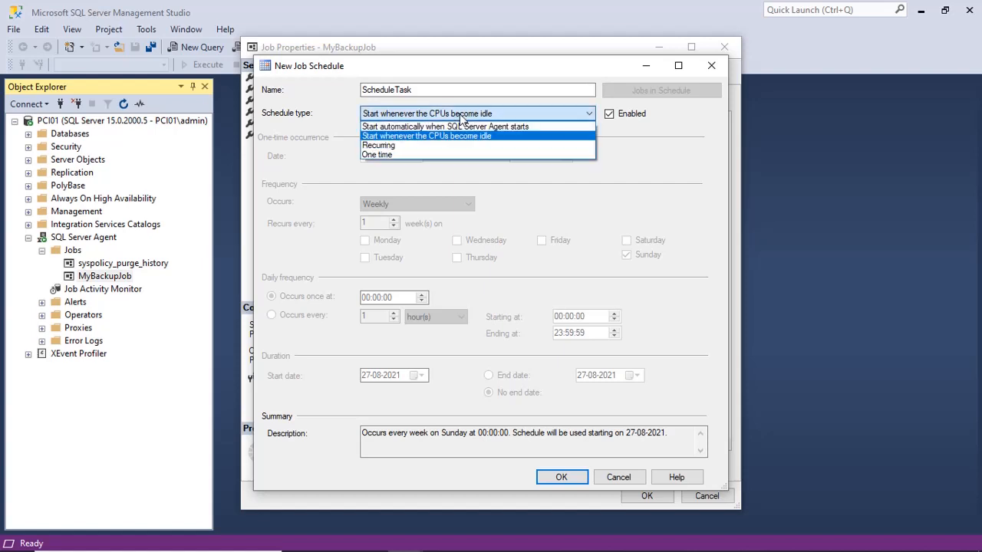
{"action": "left_click", "coordinate": [425, 144]}
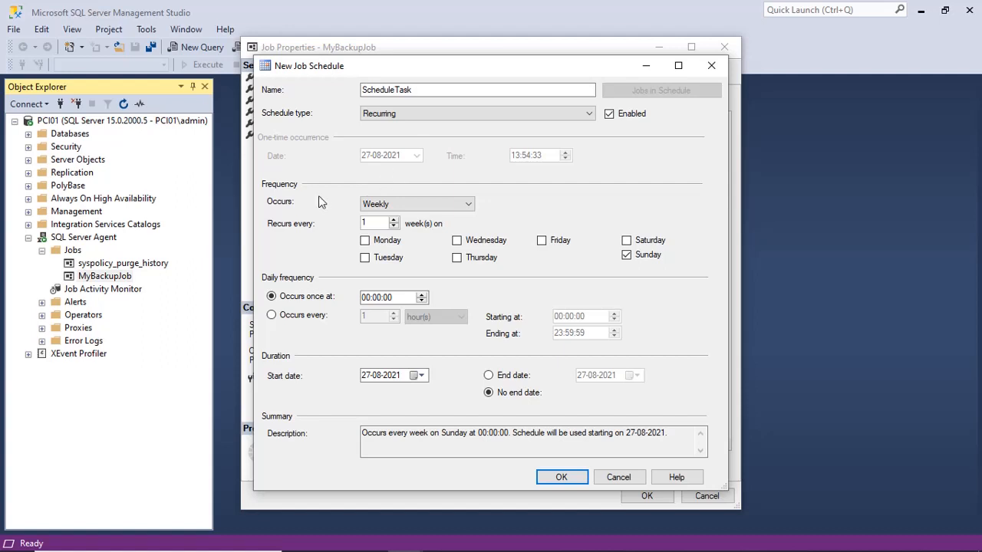
Set the schedule to recur weekly, every 2 weeks, adding Monday and Friday to the selected days
{"action": "left_click", "coordinate": [455, 206]}
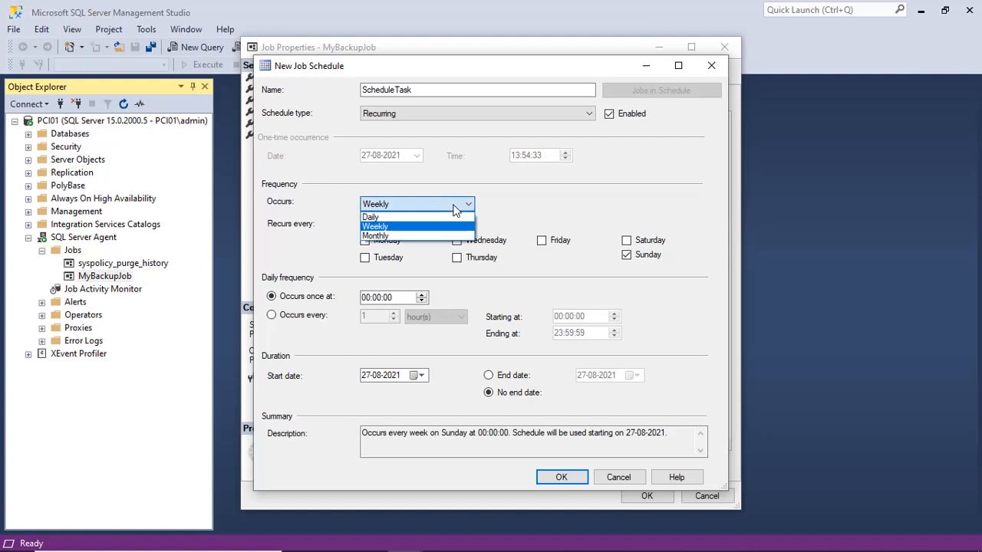
{"action": "left_click", "coordinate": [414, 226]}
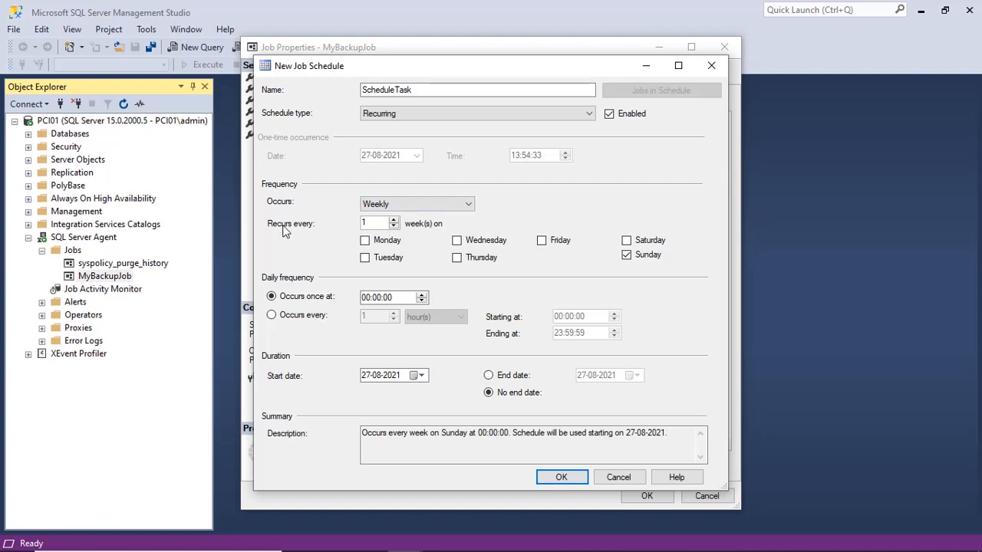
{"action": "left_click", "coordinate": [393, 220]}
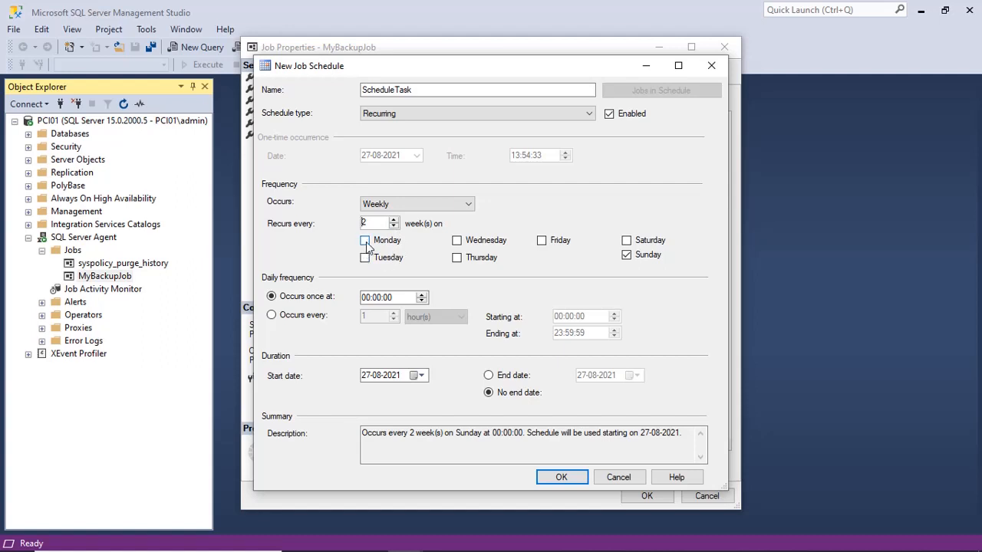
{"action": "left_click", "coordinate": [365, 241]}
{"action": "left_click", "coordinate": [542, 241]}
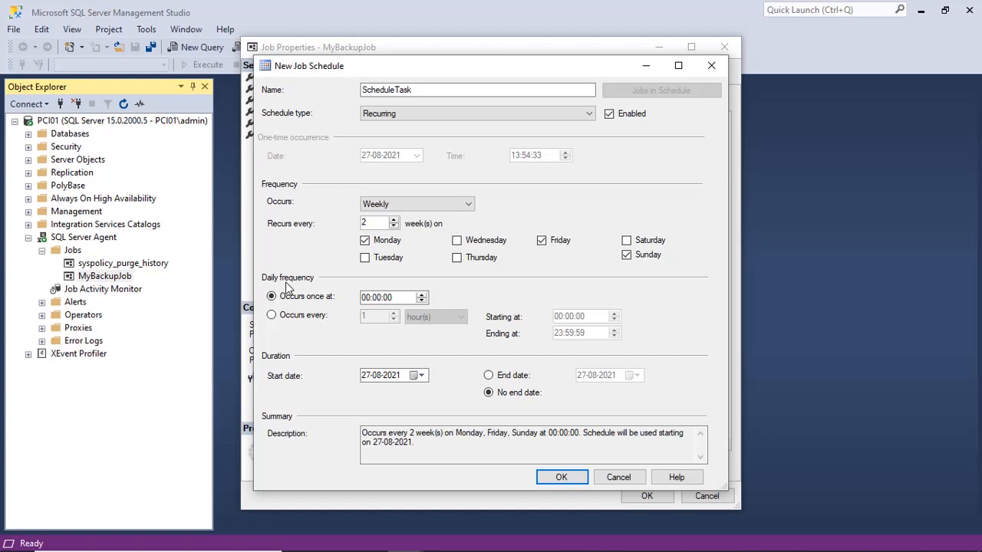
Set the recurrence to daily, occurring every 1 hour, and change the schedule type to One time
{"action": "left_click", "coordinate": [400, 206]}
{"action": "left_click", "coordinate": [392, 215]}
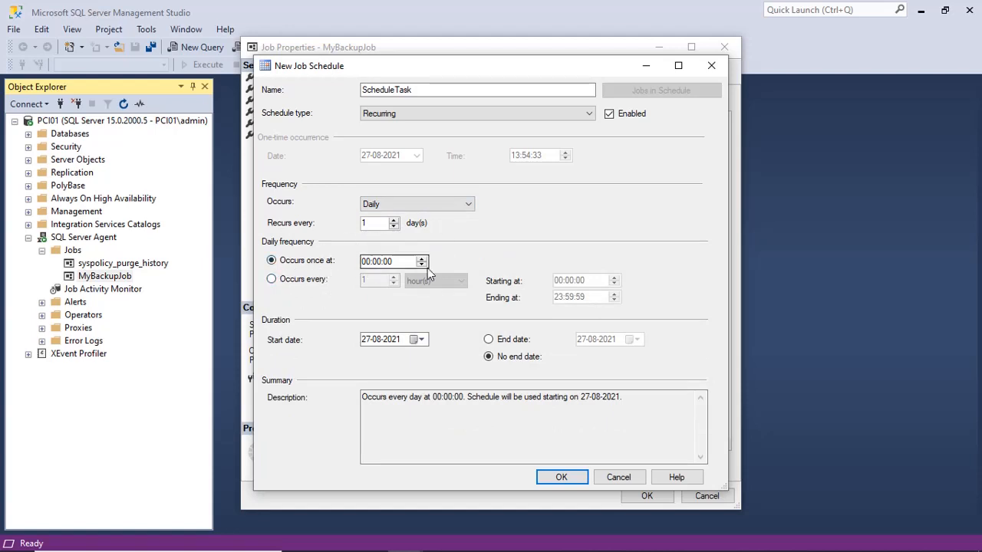
{"action": "left_click", "coordinate": [273, 280]}
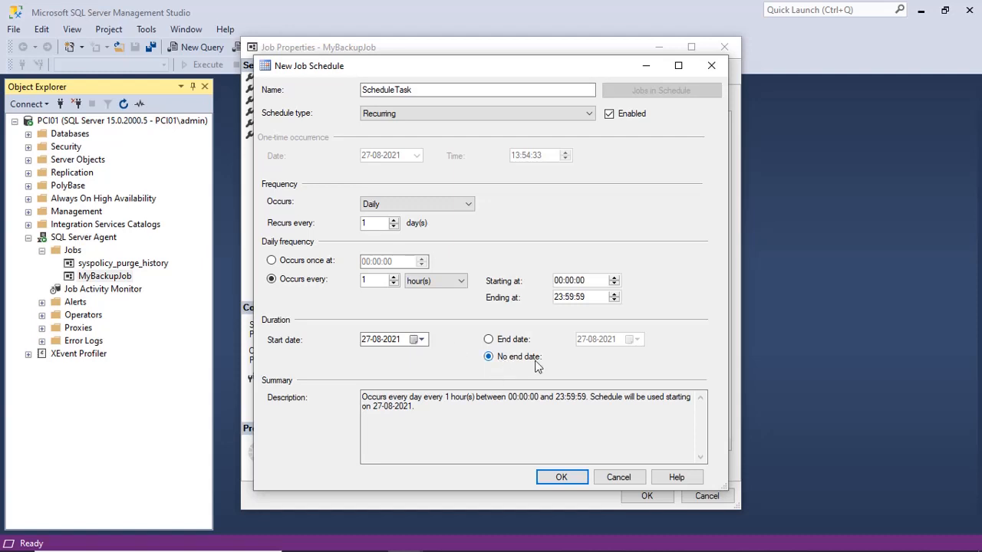
{"action": "left_click", "coordinate": [383, 114]}
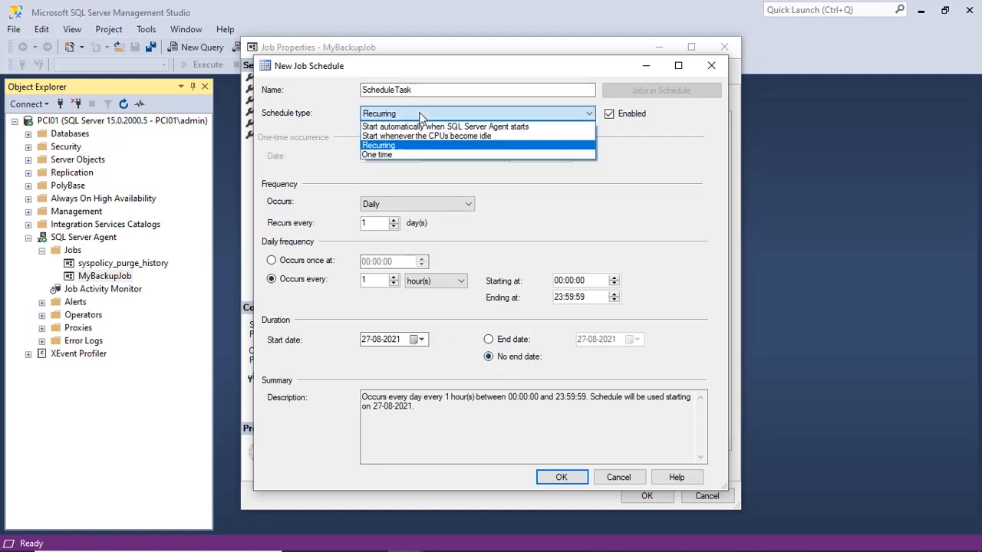
{"action": "left_click", "coordinate": [403, 156]}
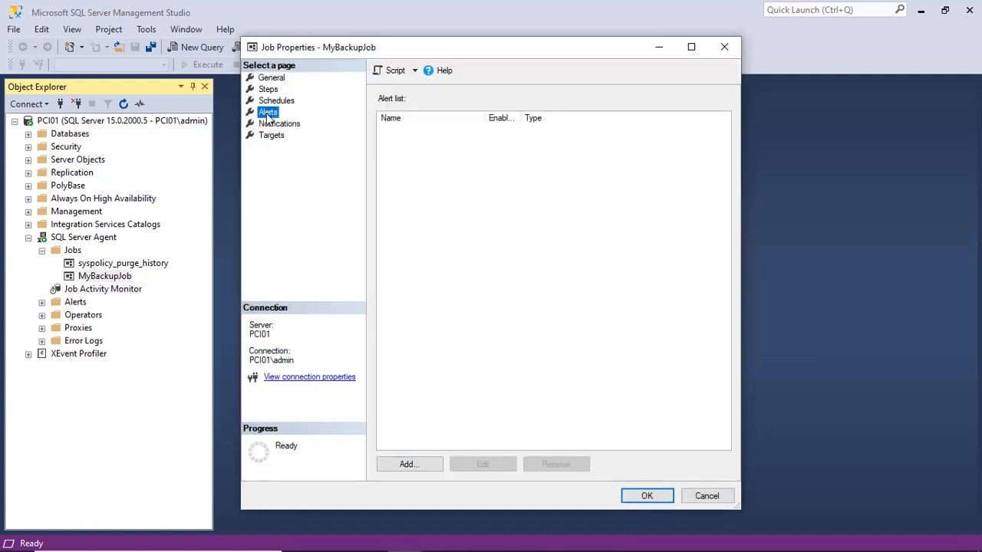
Add a new alert to the job, named BackupAlerts, for the database MyDatabase
{"action": "left_click", "coordinate": [410, 466]}
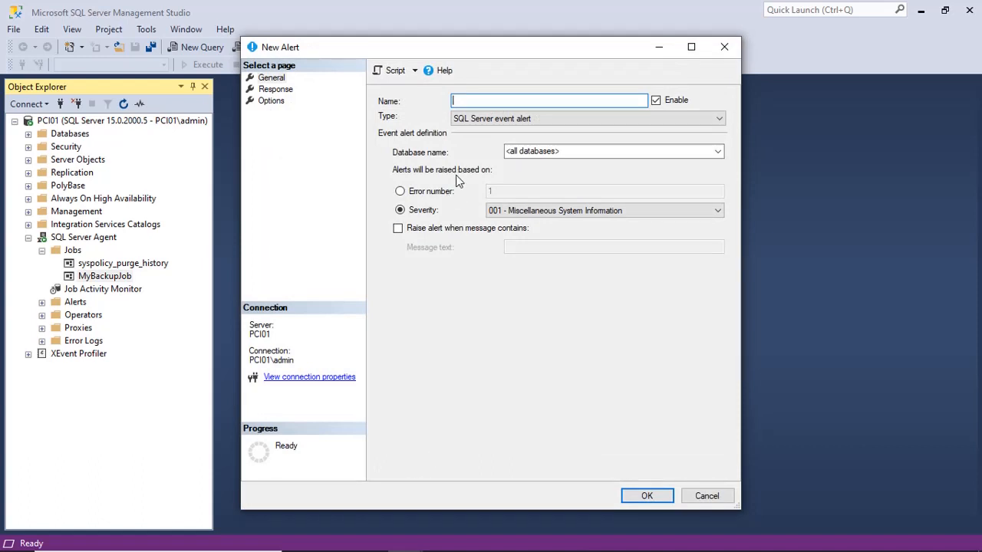
{"action": "type", "text": "BackupAlerts"}
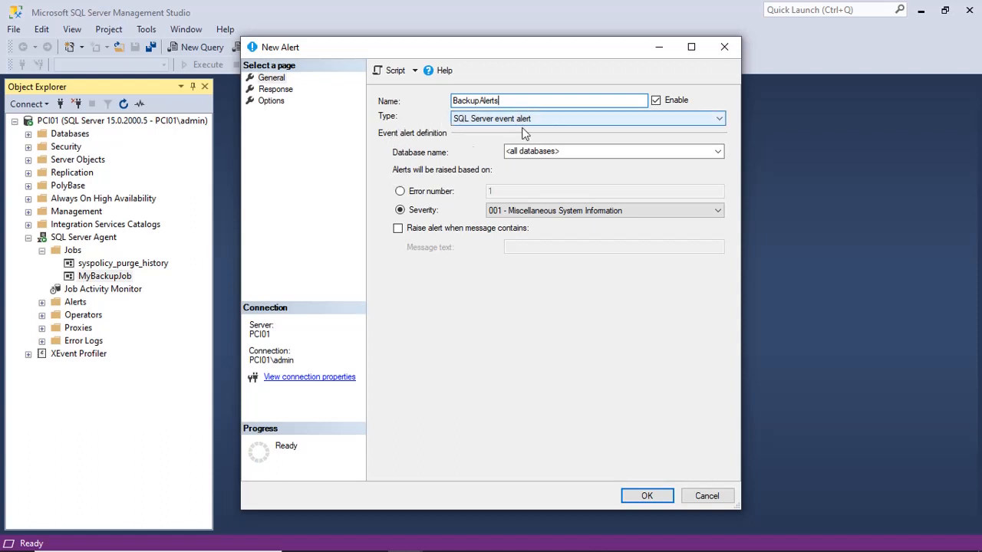
{"action": "left_click", "coordinate": [581, 153]}
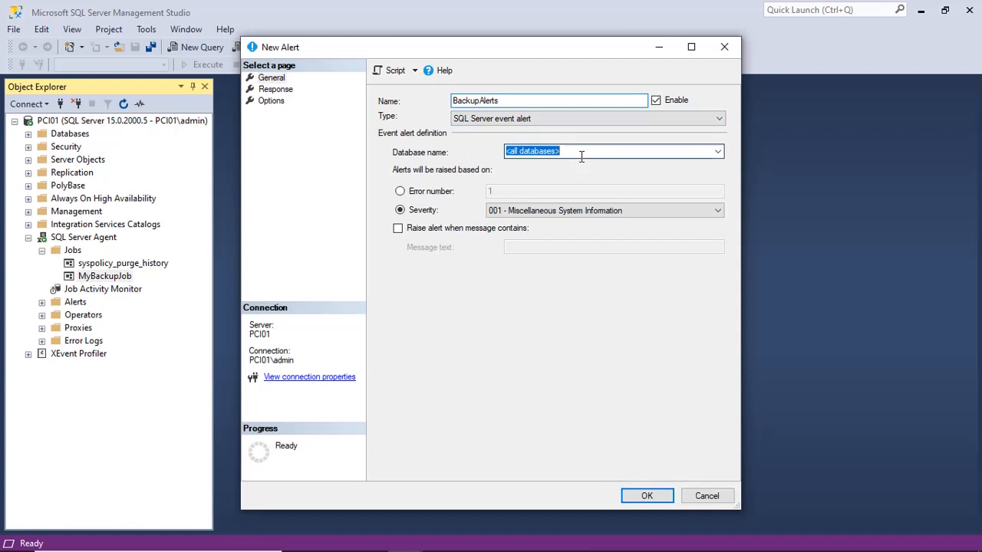
{"action": "left_click", "coordinate": [715, 152]}
{"action": "left_click", "coordinate": [572, 211]}
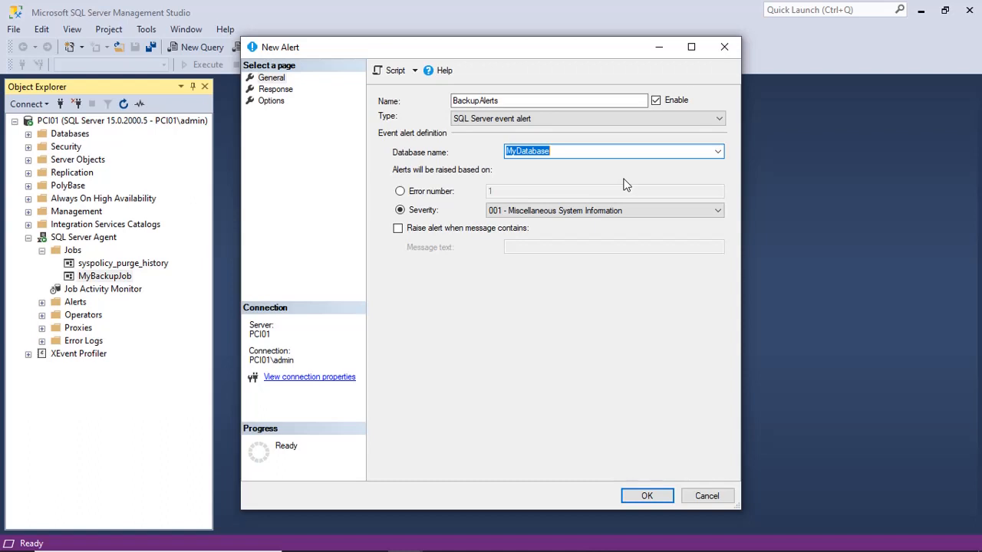
Try basing the alert on an error number, return it to severity, and review the severity levels without changing the selection
{"action": "left_click", "coordinate": [399, 192]}
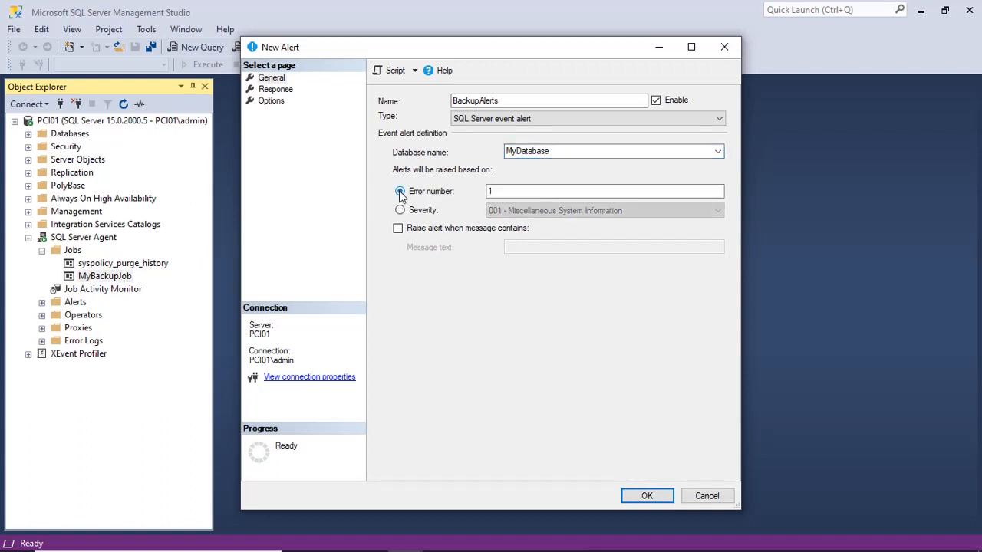
{"action": "left_click", "coordinate": [520, 194]}
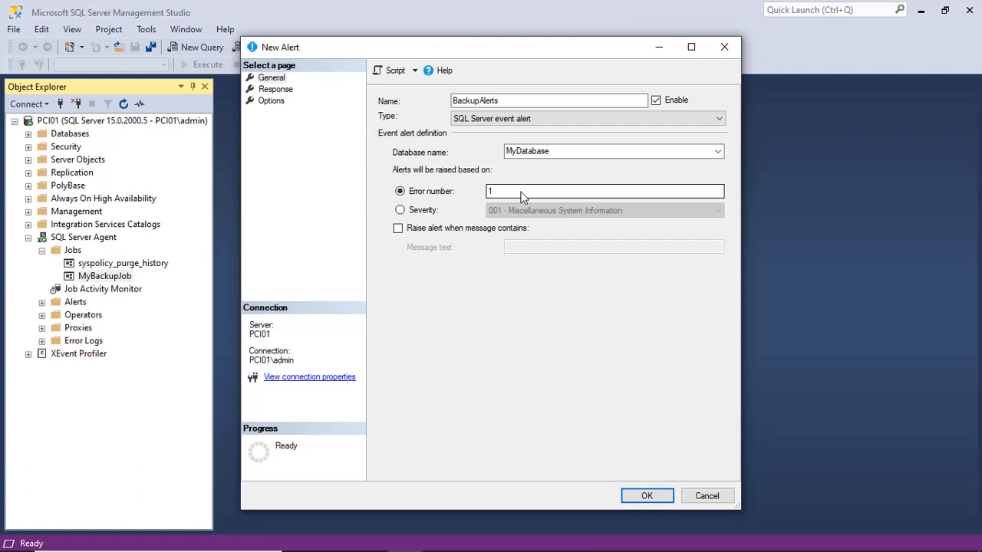
{"action": "left_click", "coordinate": [399, 211]}
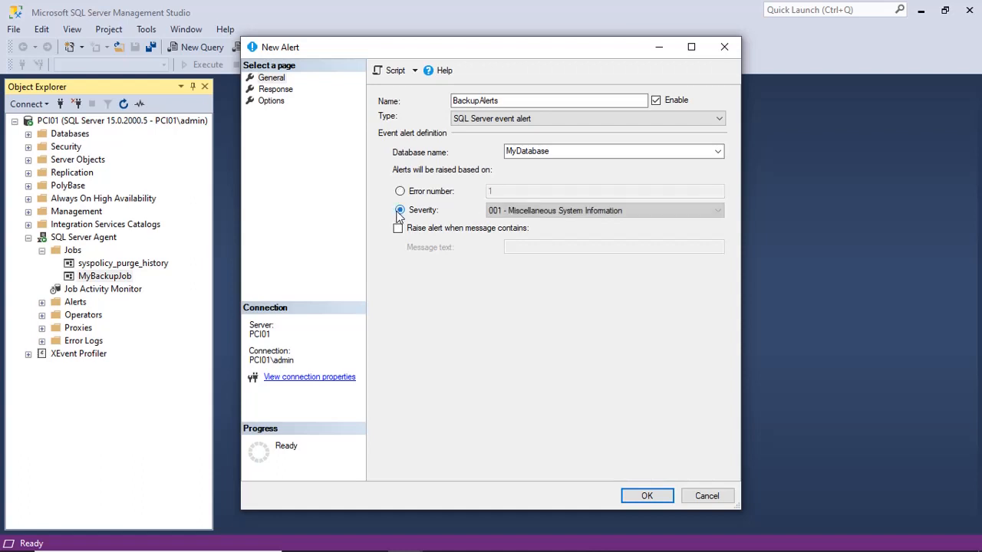
{"action": "left_click", "coordinate": [572, 212]}
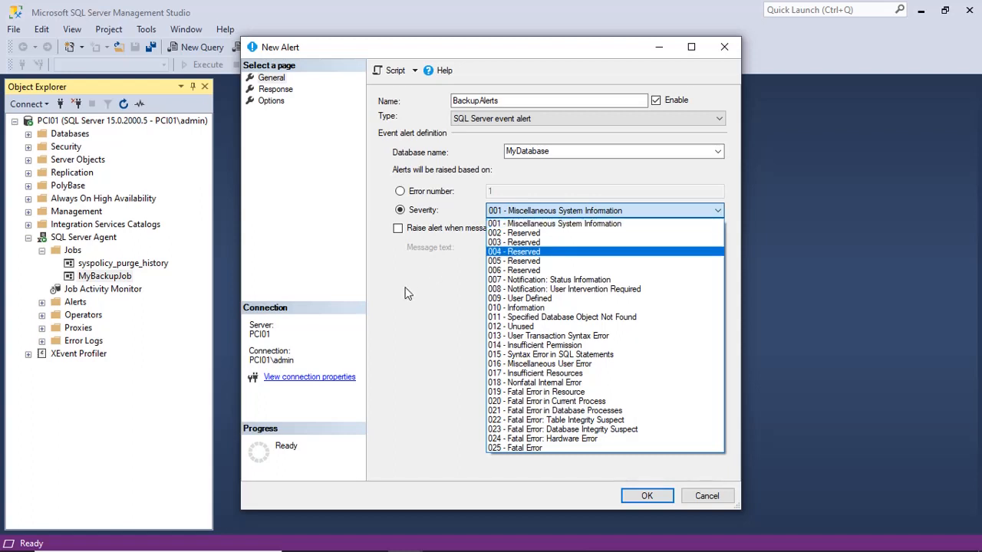
{"action": "left_click", "coordinate": [398, 228]}
Make the alert trigger when the message contains the text "error", and confirm the alert
{"action": "left_click", "coordinate": [398, 228]}
{"action": "left_click", "coordinate": [598, 245]}
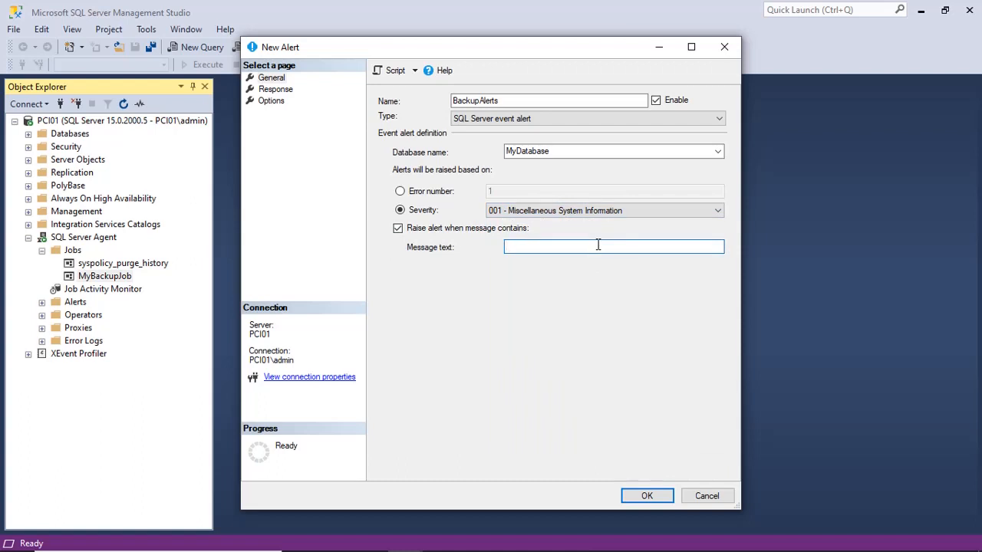
{"action": "type", "text": "error"}
{"action": "key", "text": "Return"}
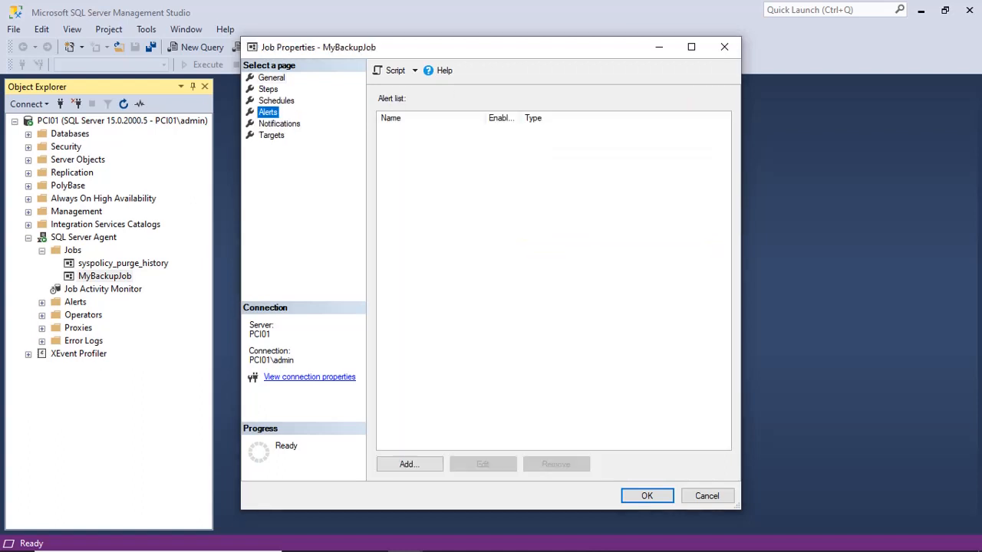
Enable the job's e-mail notification and review its trigger conditions, keeping "When the job fails"
{"action": "left_click", "coordinate": [289, 125]}
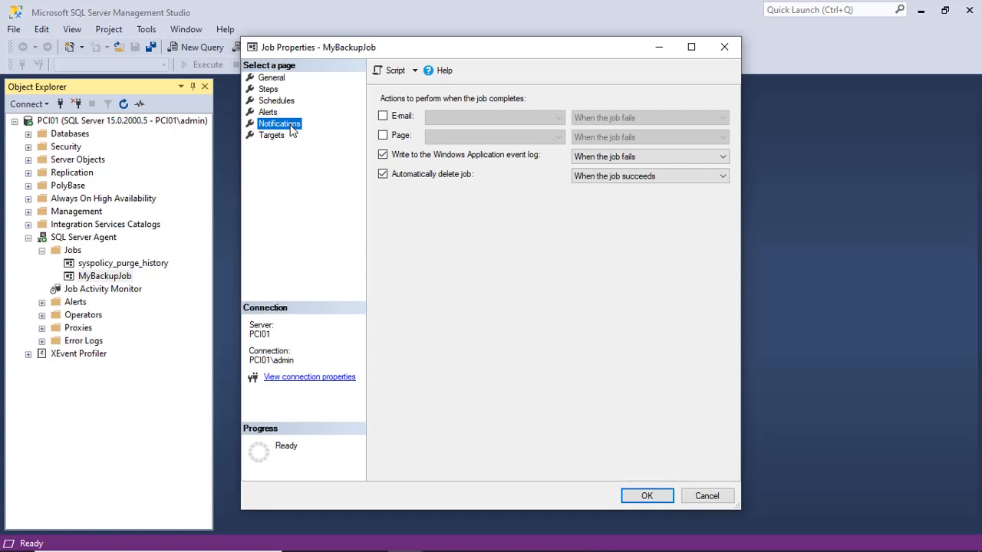
{"action": "left_click", "coordinate": [383, 116]}
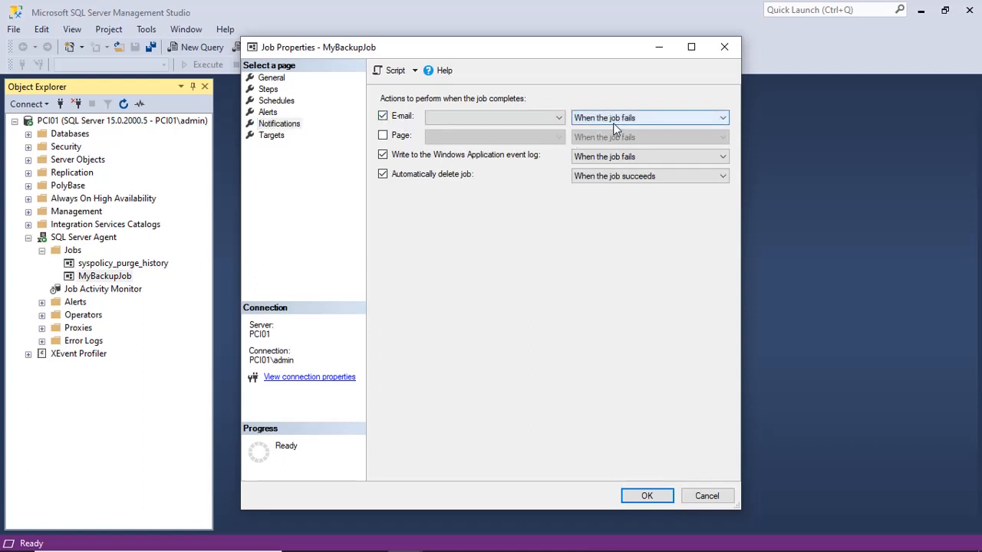
{"action": "left_click", "coordinate": [631, 119]}
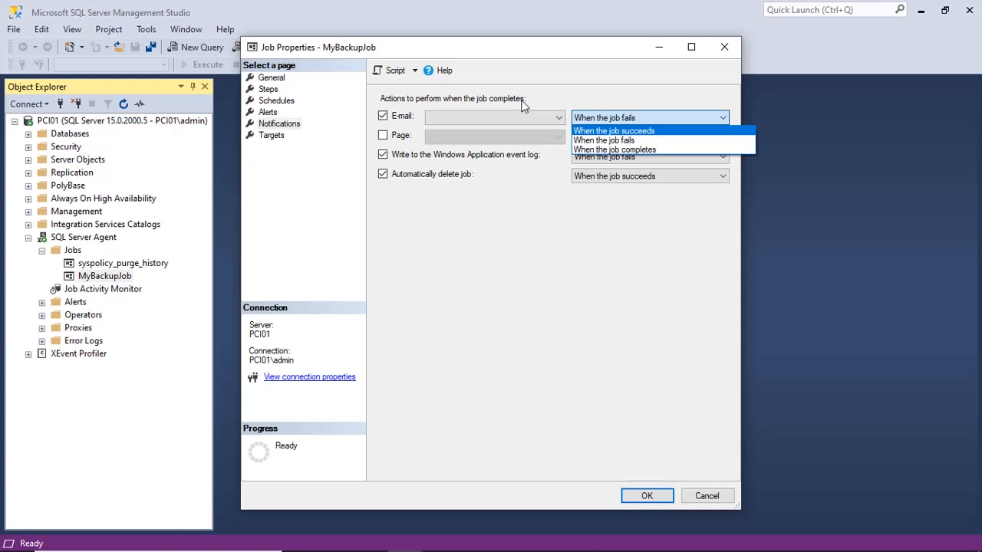
{"action": "left_click", "coordinate": [383, 140]}
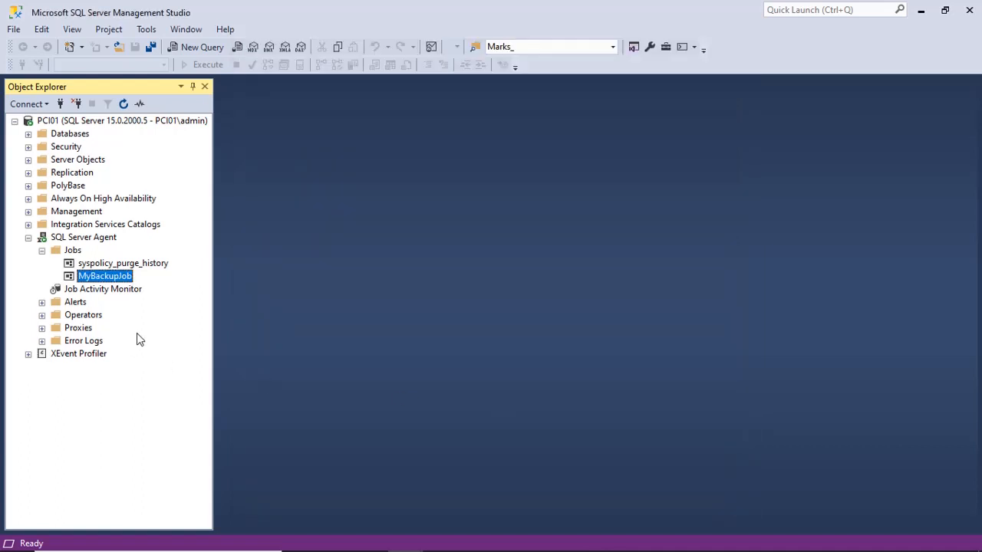
Check the status of the agent jobs in the Job Activity Monitor and close it
{"action": "left_click", "coordinate": [123, 289]}
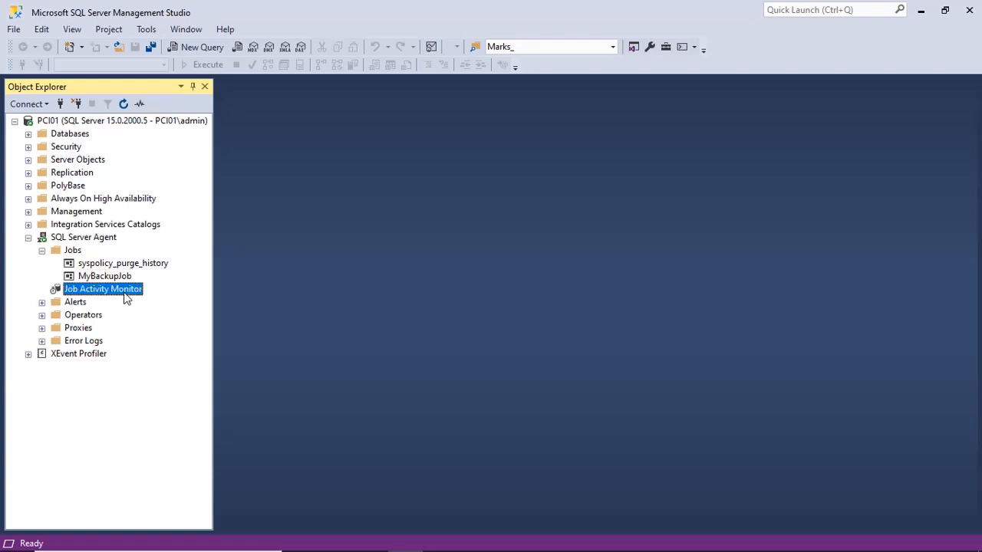
{"action": "double_click", "coordinate": [125, 294]}
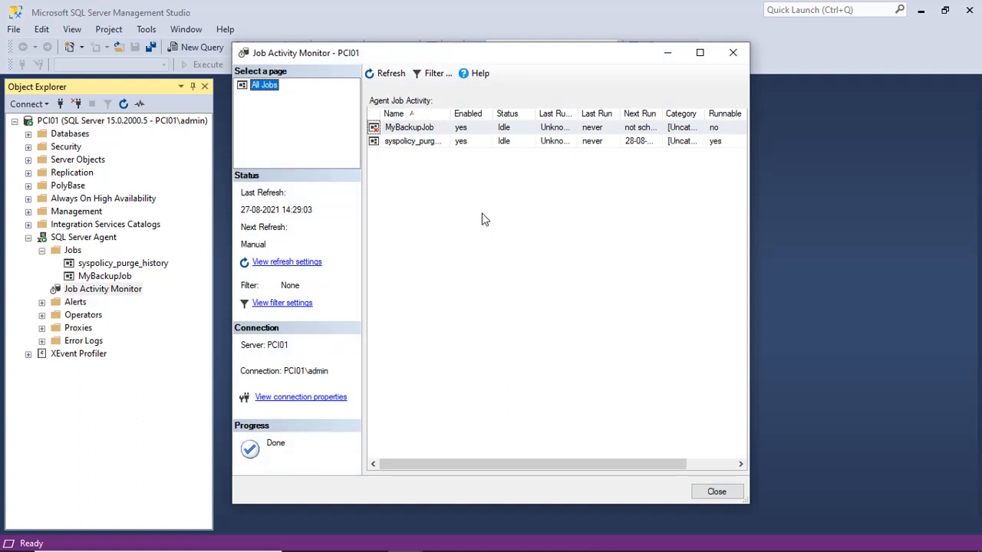
{"action": "left_click", "coordinate": [711, 493]}
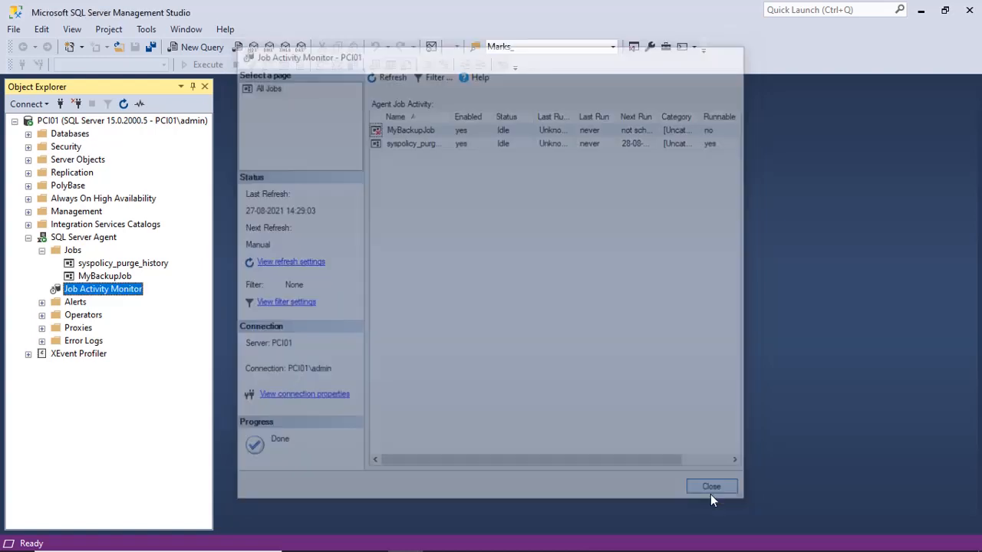
View the history of MyBackupJob
{"action": "left_click", "coordinate": [115, 278]}
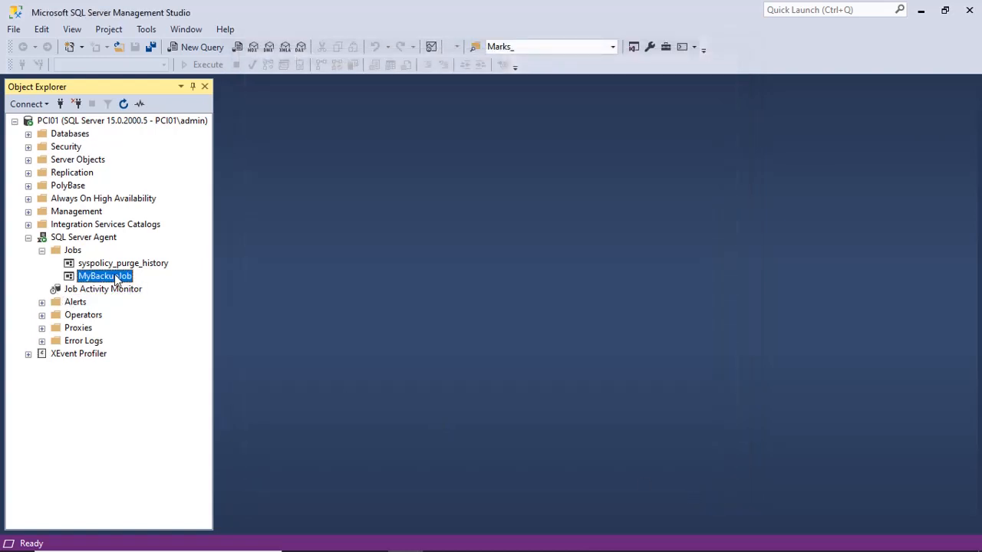
{"action": "right_click", "coordinate": [115, 278]}
{"action": "left_click", "coordinate": [174, 361]}
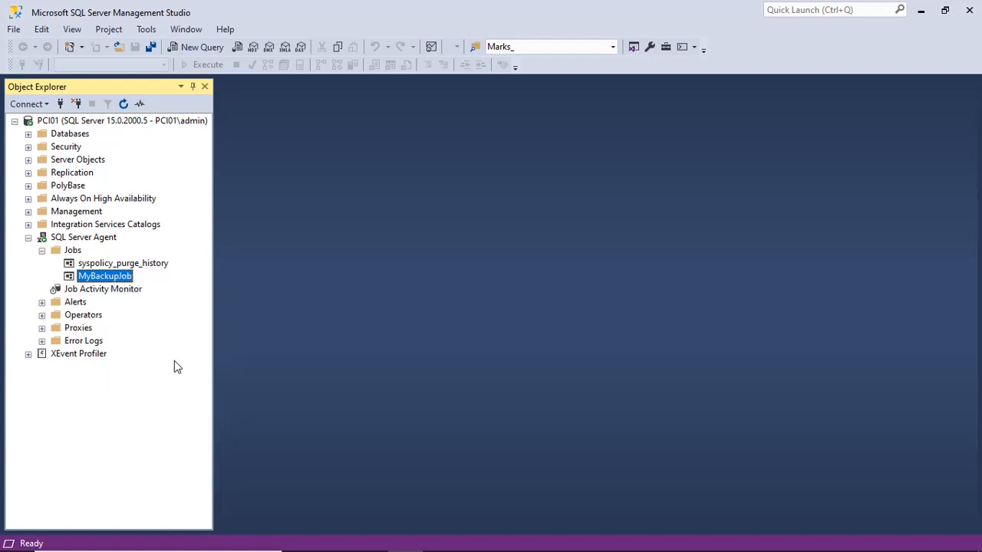